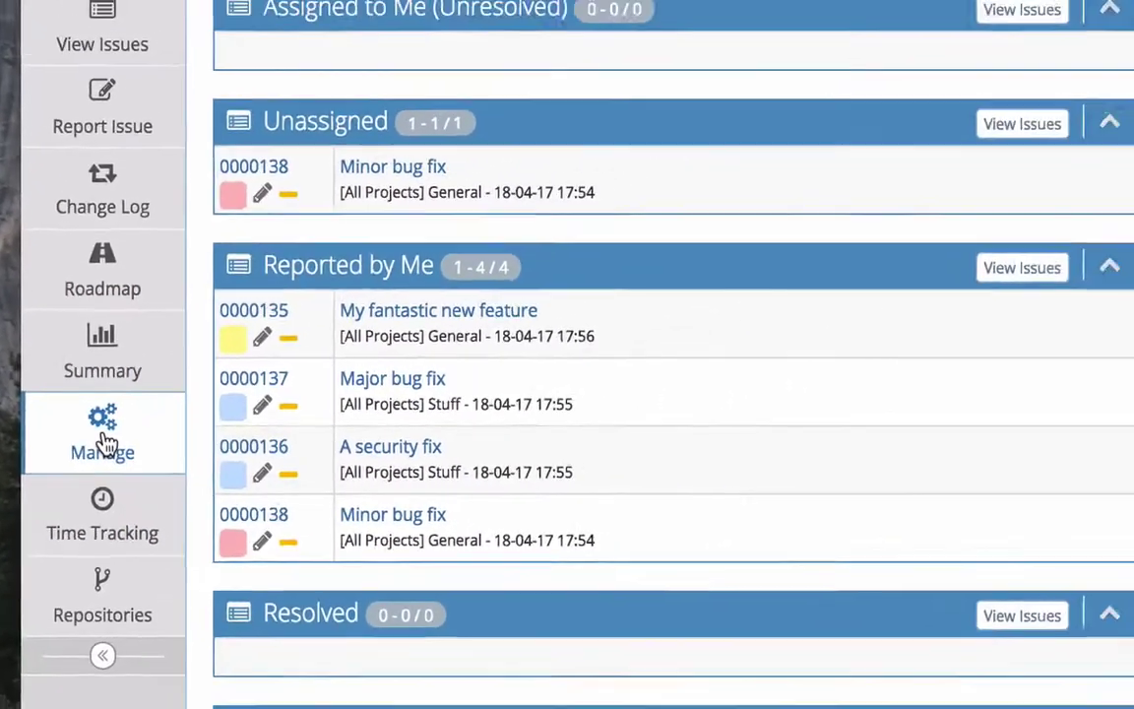
Open My Software Project's settings in project management and go to the new version field in its Versions section.
left_click(241, 418)
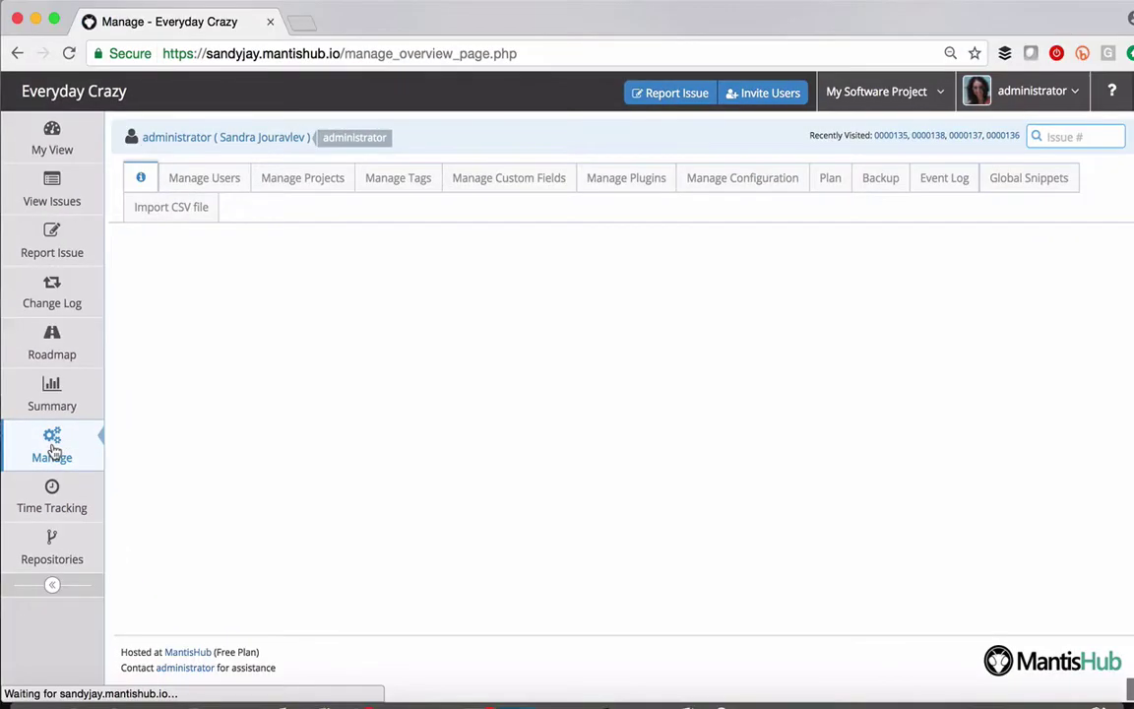
left_click(338, 144)
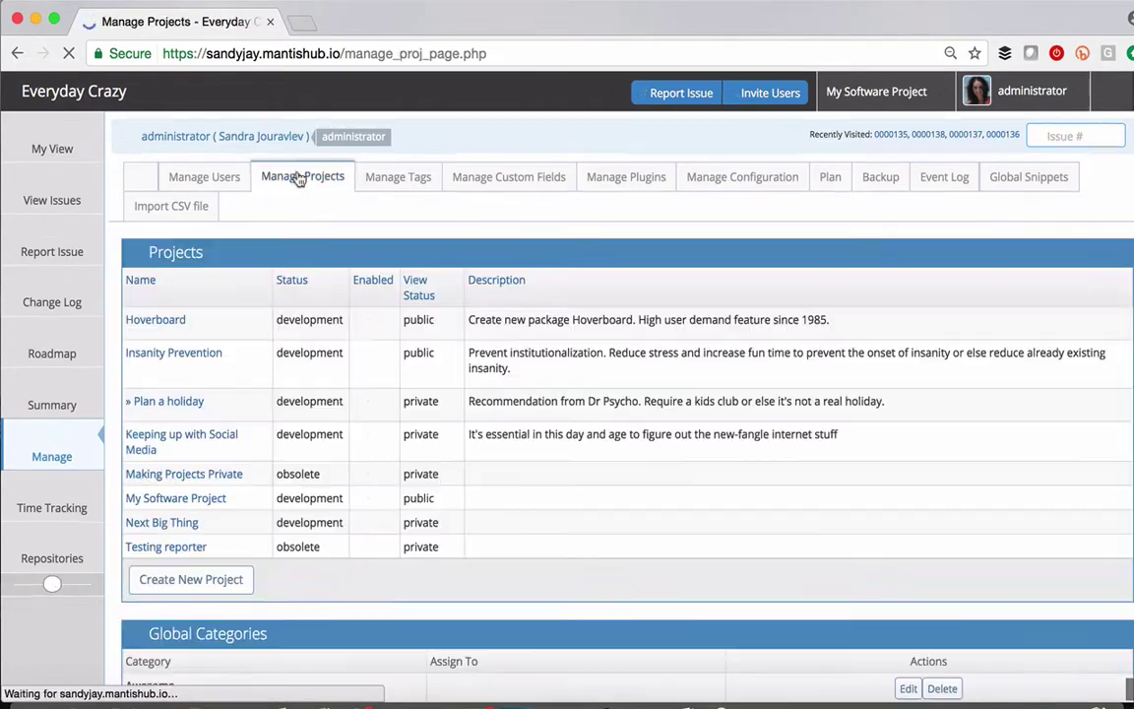
left_click(170, 501)
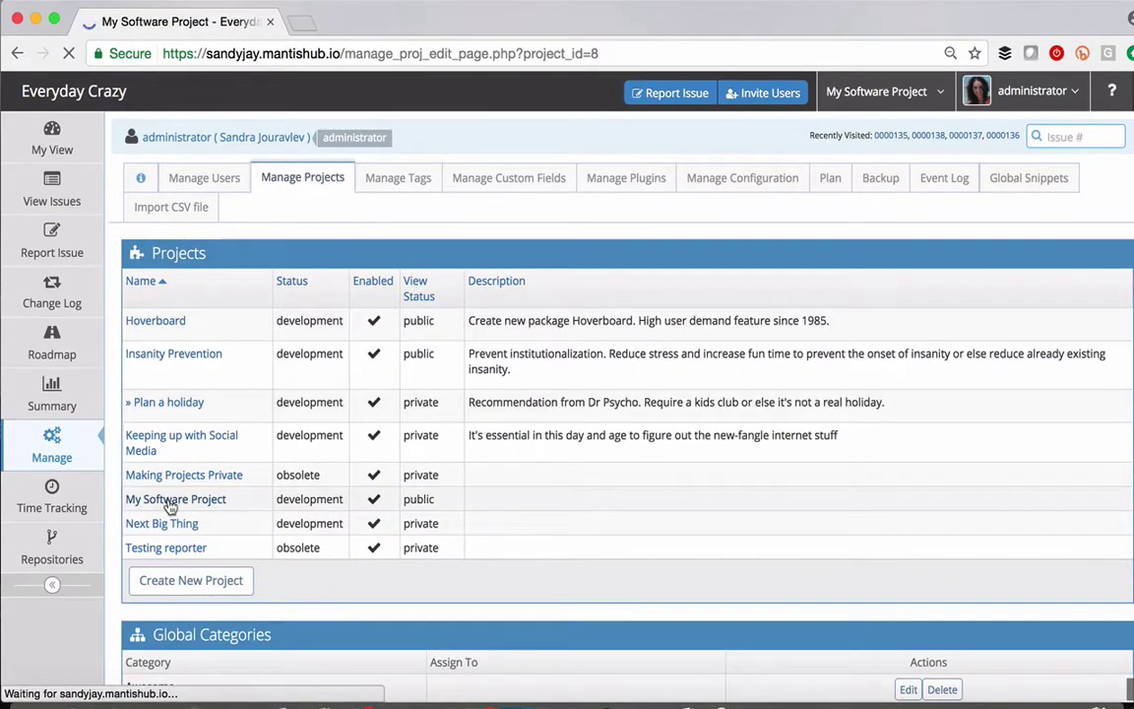
scroll(170, 507, "down", 1)
scroll(170, 507, "down", 8)
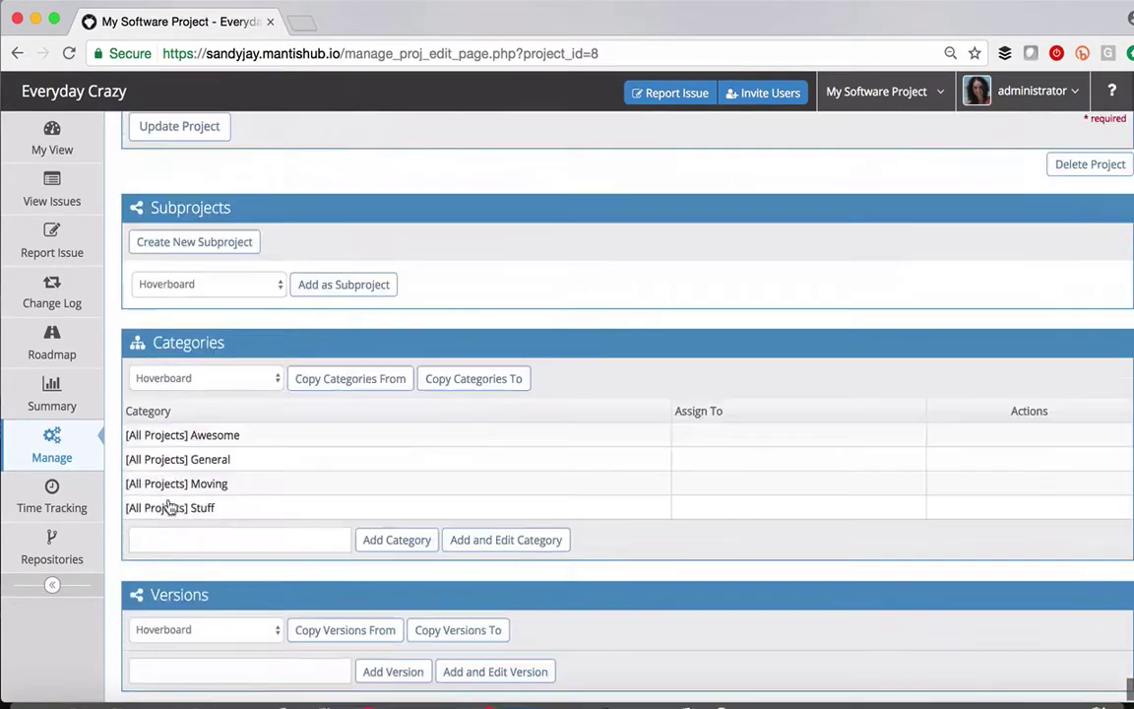
left_click(156, 466)
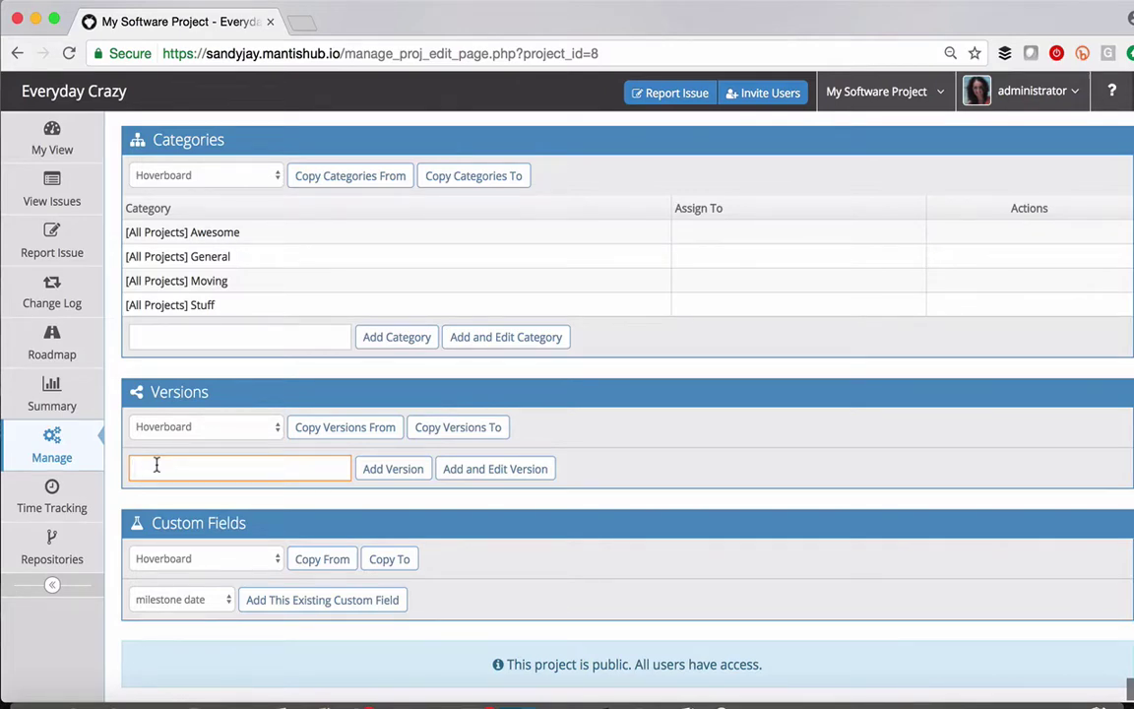
Inspect the fields of the "My fantastic new feature" issue and return to the project settings.
left_click(68, 200)
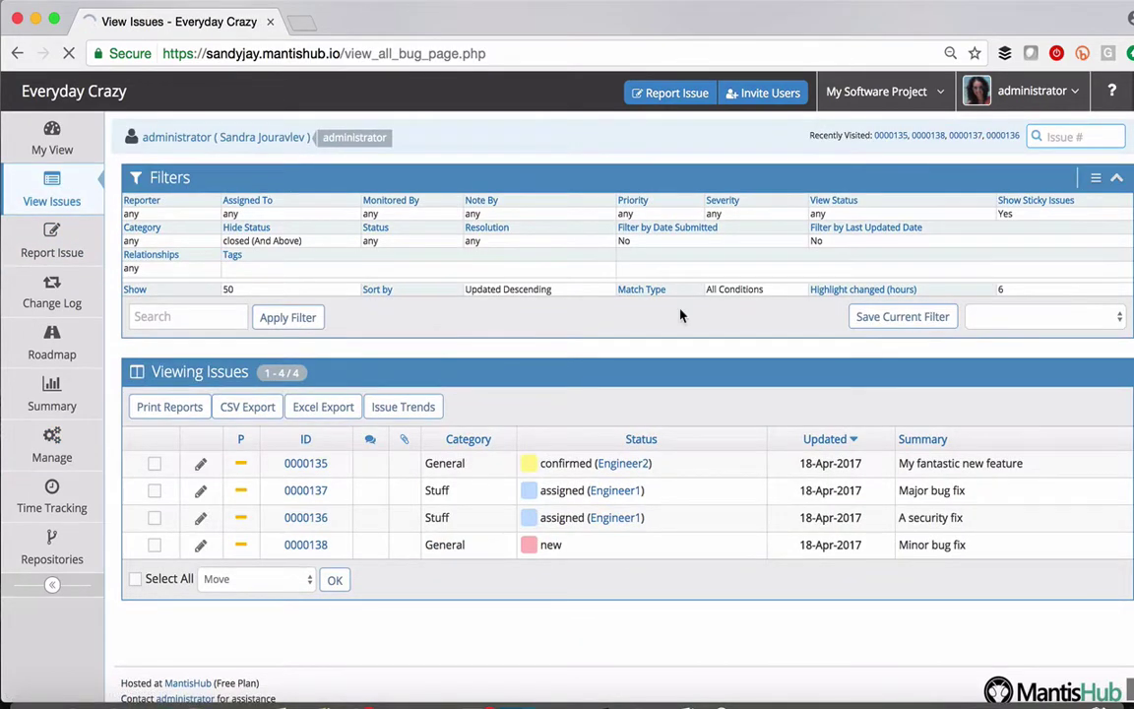
left_click(317, 469)
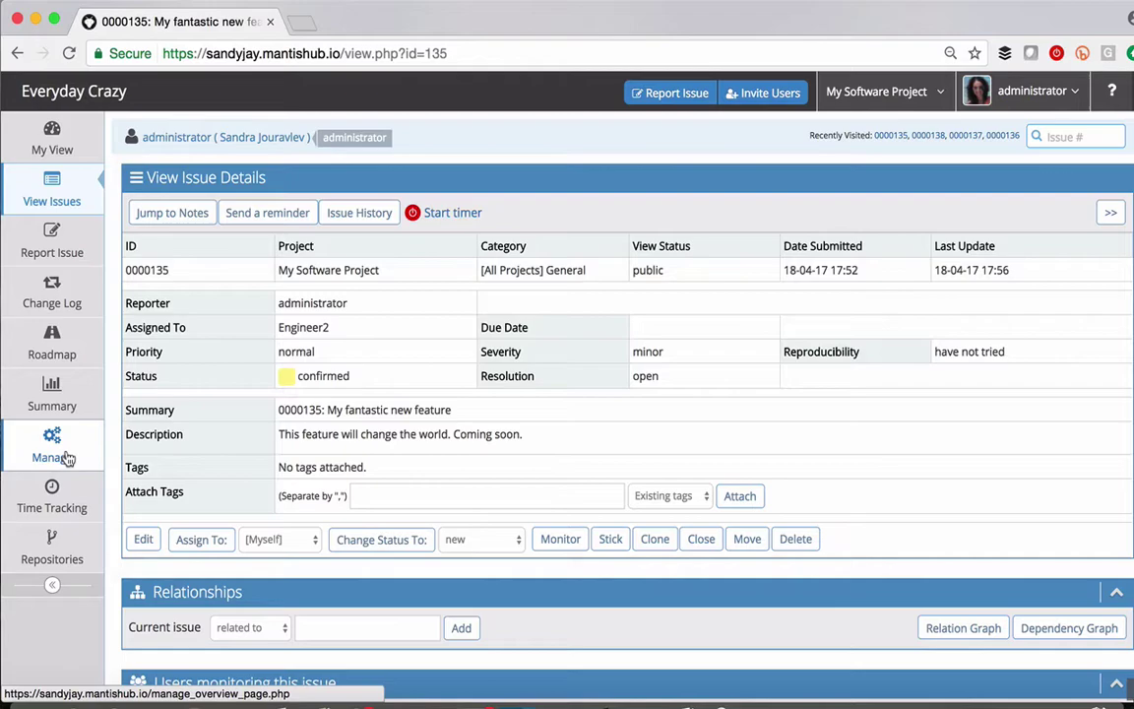
left_click(20, 55)
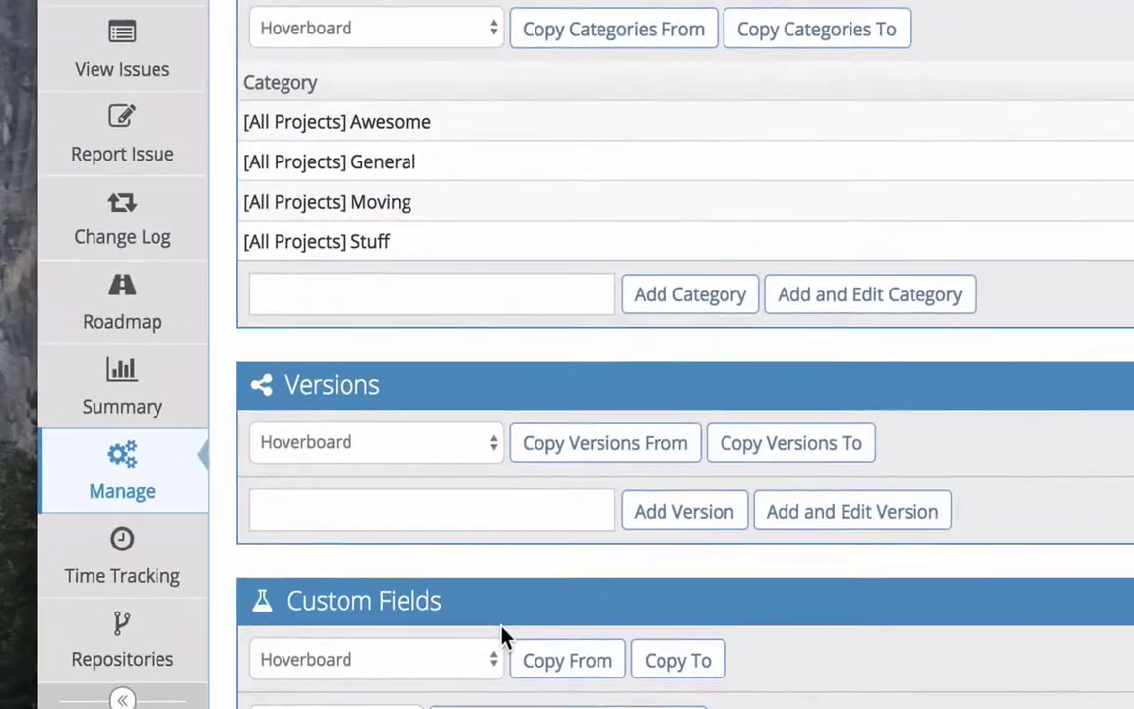
Add the versions 1.0 | 1.1 | 1.3 | 2.0 | 3.0 to My Software Project in one entry.
scroll(502, 635, "down", 2)
left_click(350, 440)
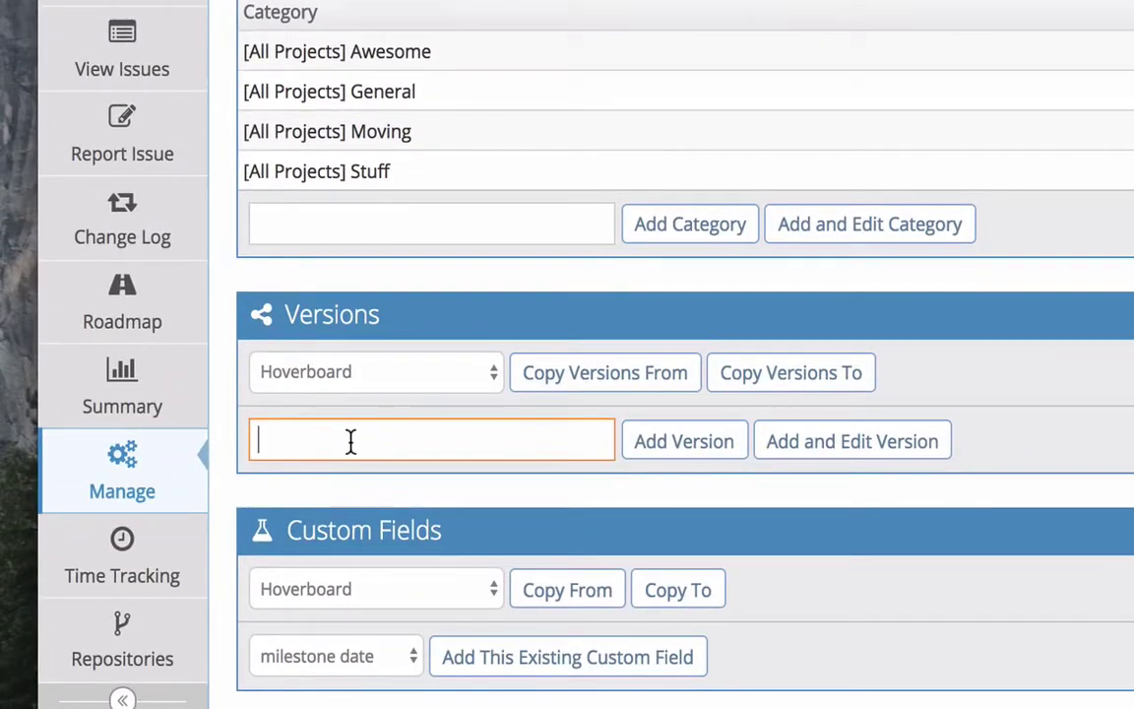
type("1.0 | 1.1 | 1.3 | 2.0 | 3.0")
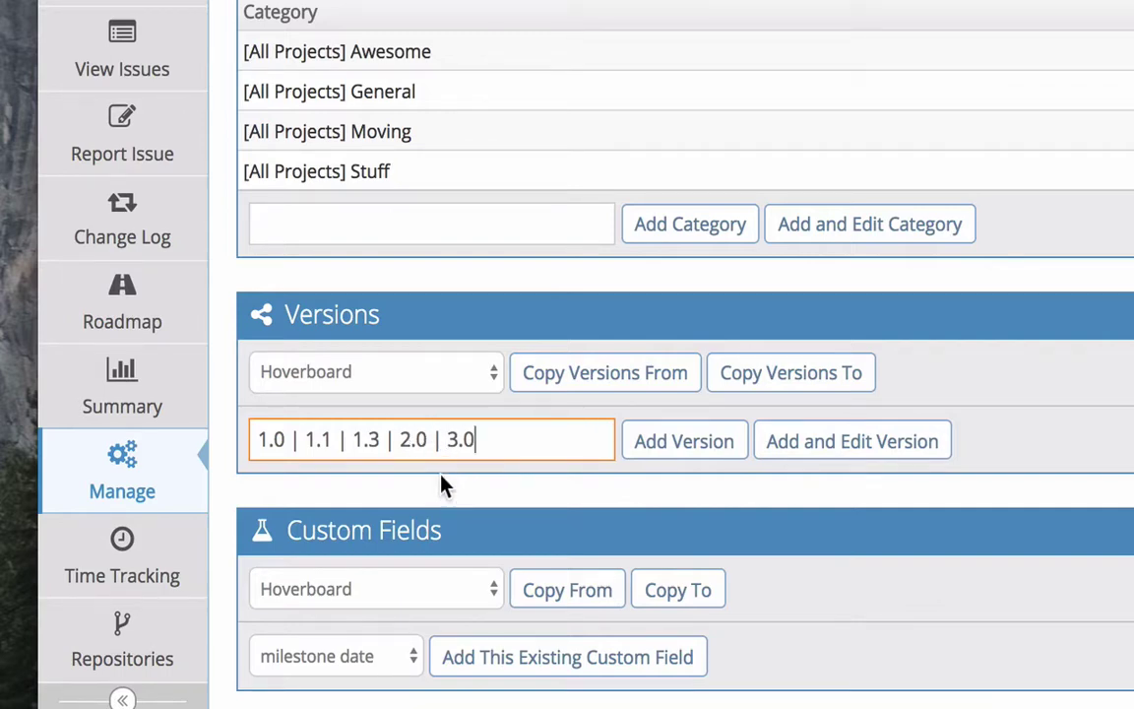
left_click(646, 451)
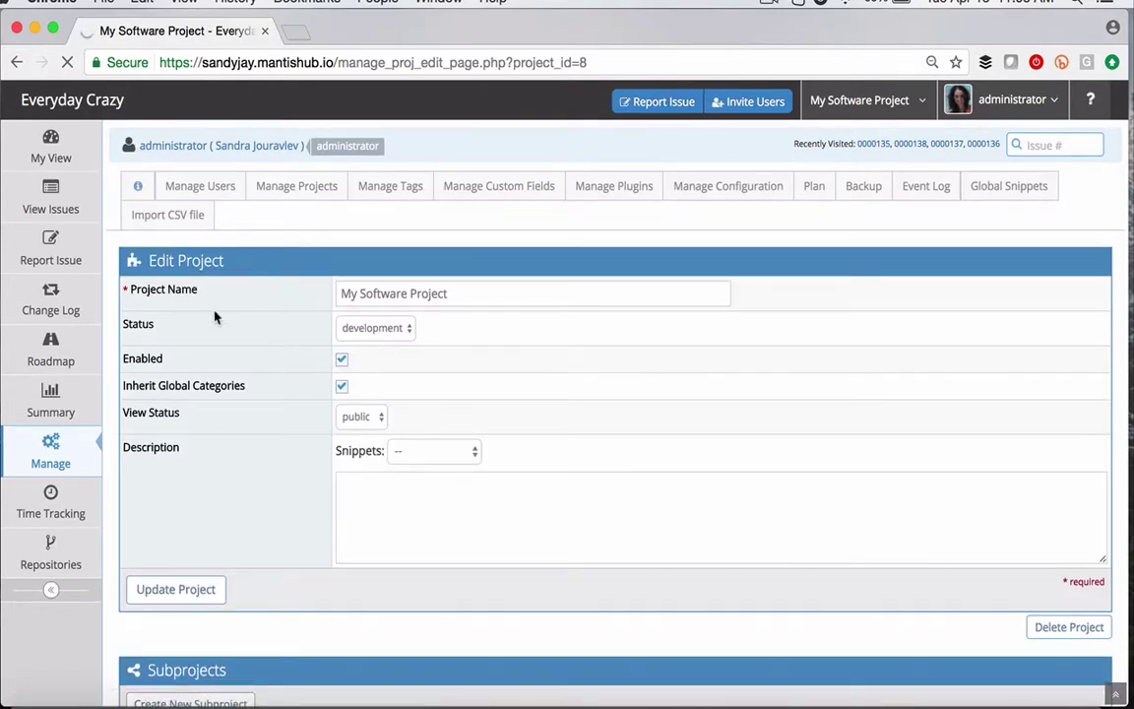
Open the "My fantastic new feature" issue from the issue list and start changing its status to resolved.
left_click(63, 210)
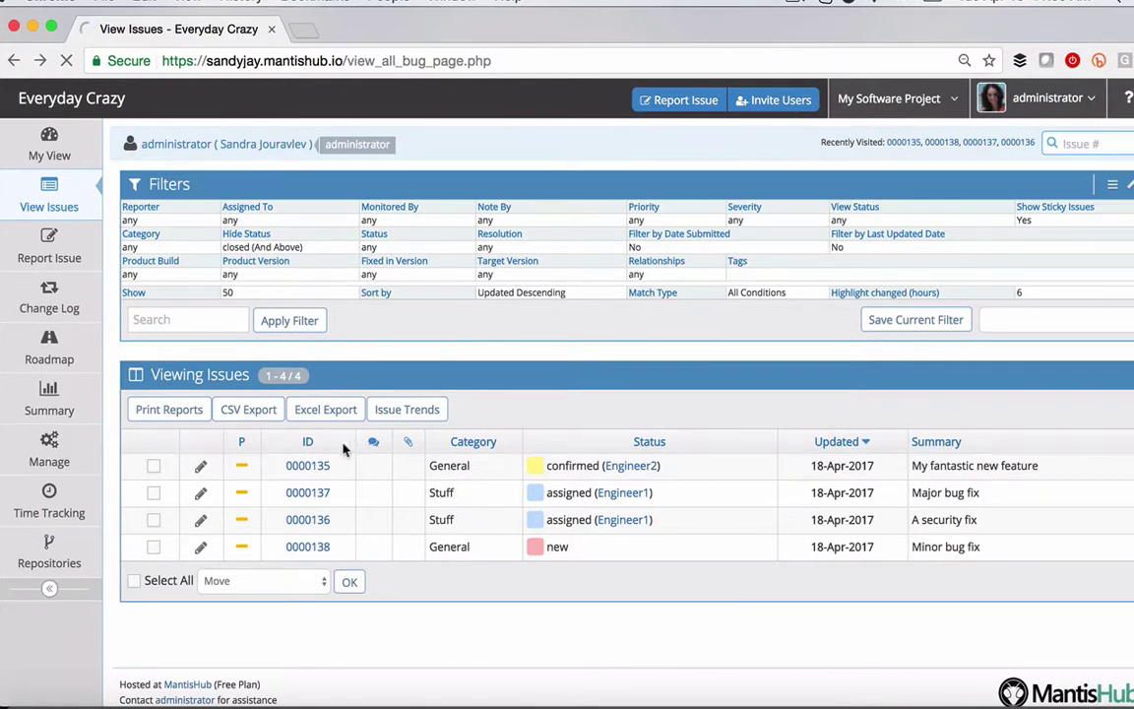
left_click(308, 469)
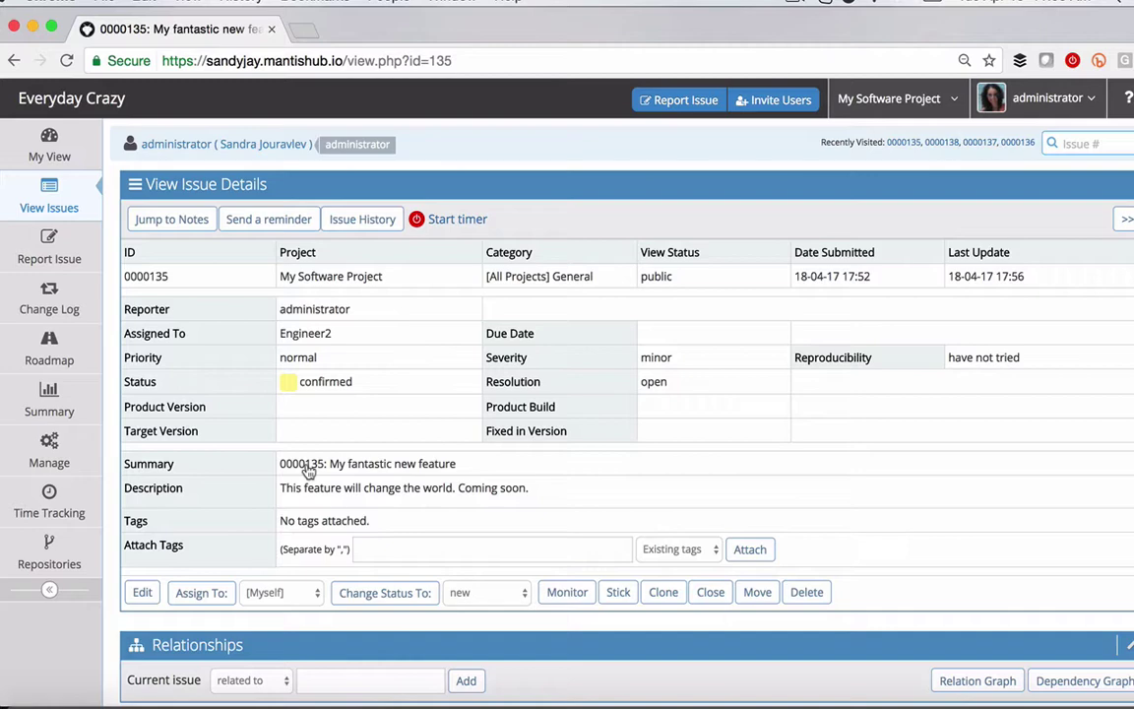
left_click(457, 592)
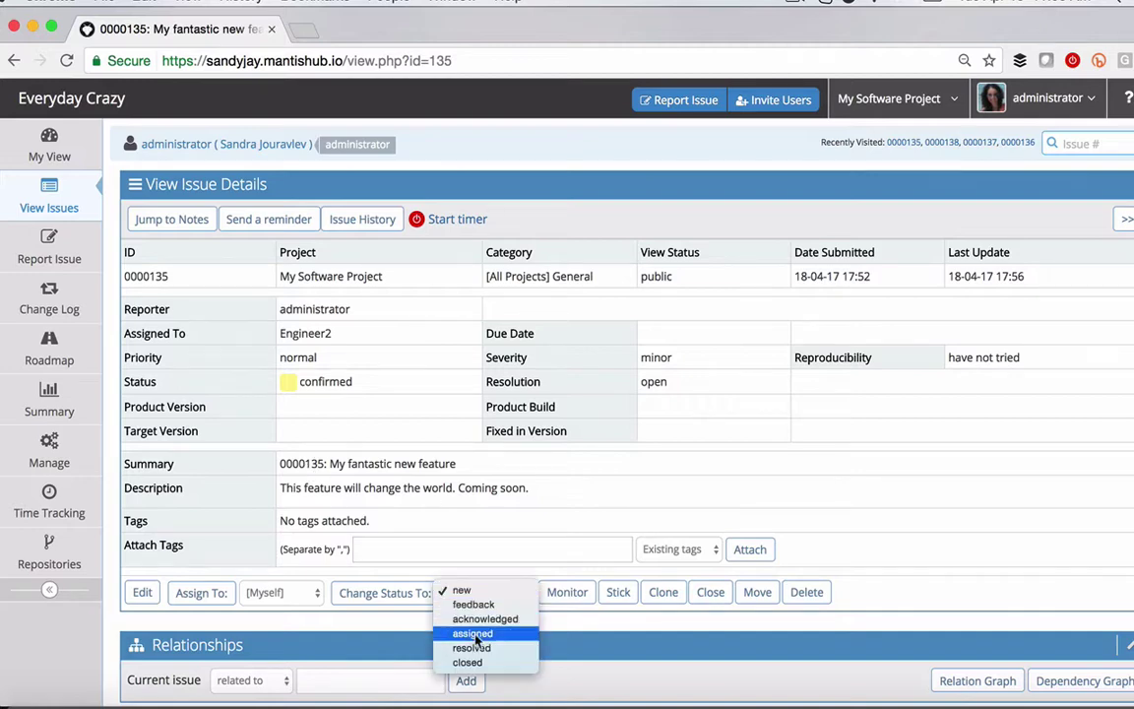
left_click(471, 647)
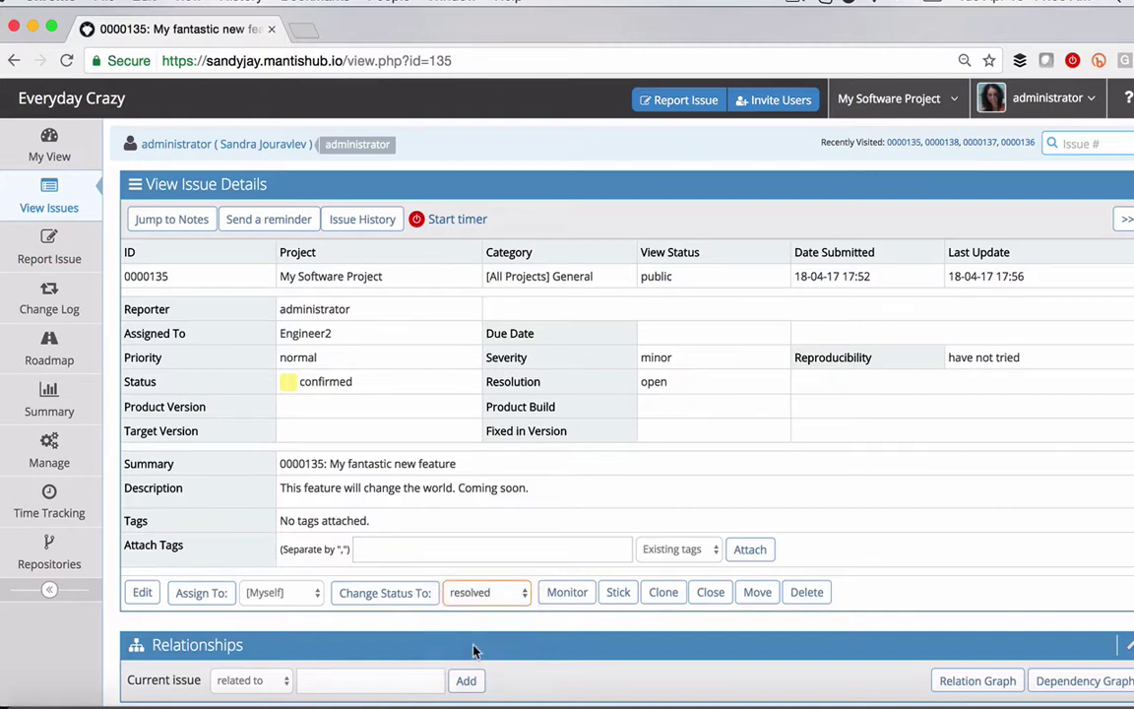
left_click(388, 595)
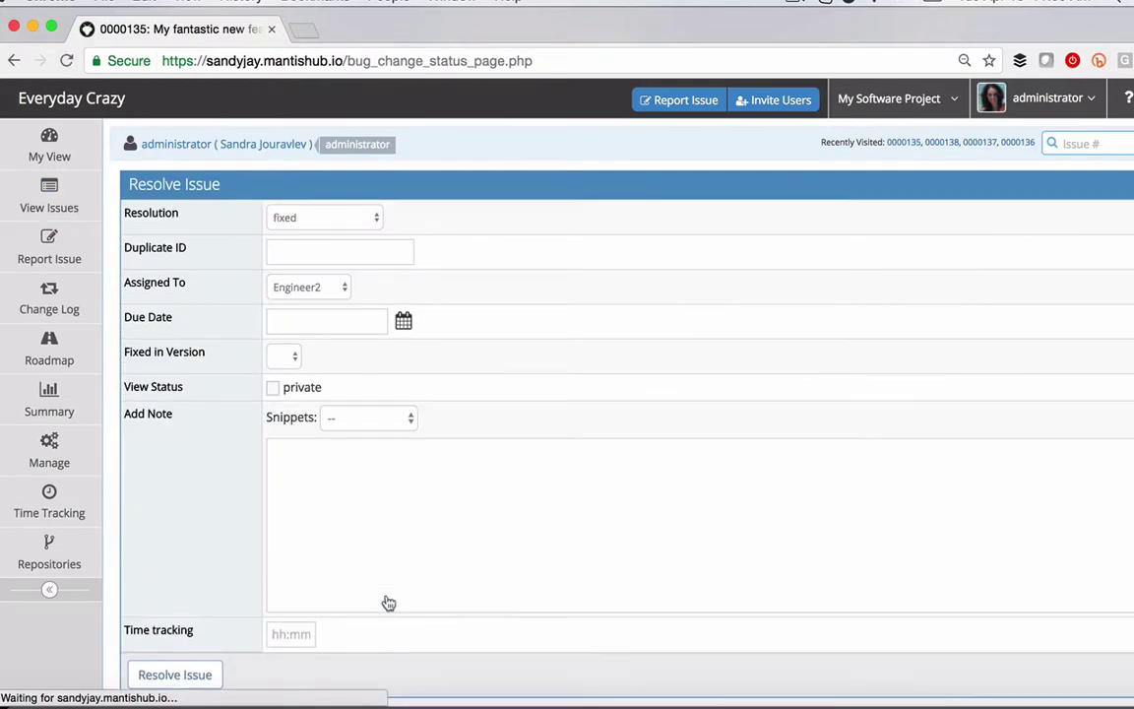
Check the project's change log and return to the Resolve Issue form.
left_click(51, 296)
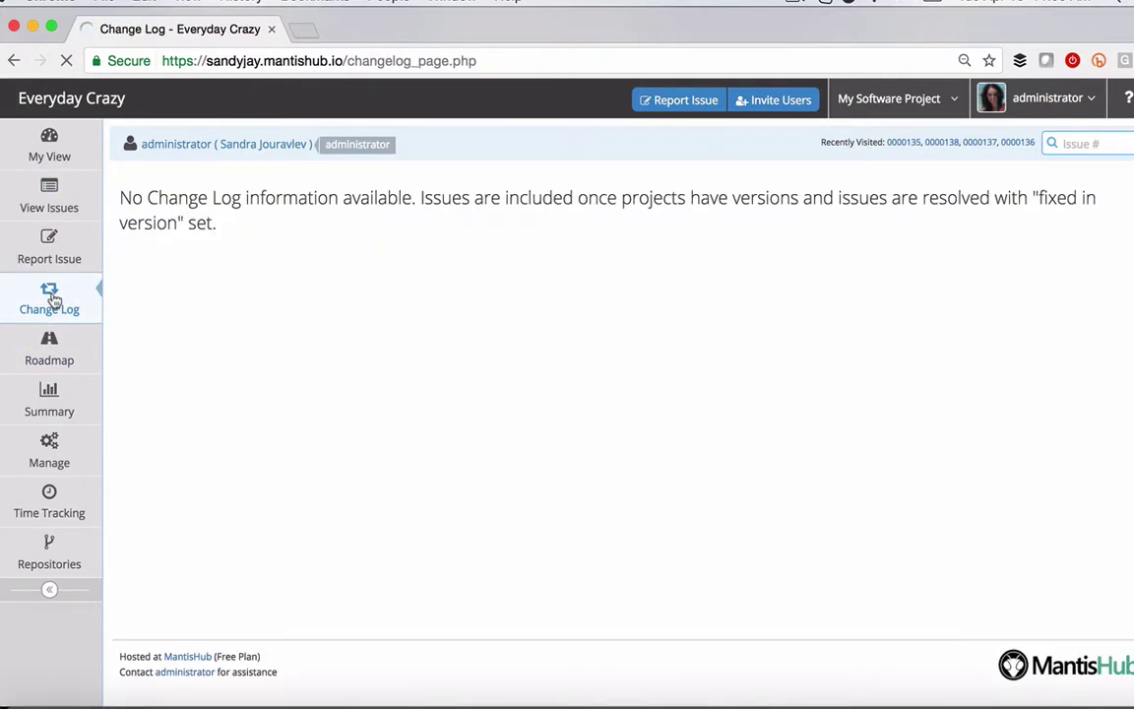
left_click(14, 61)
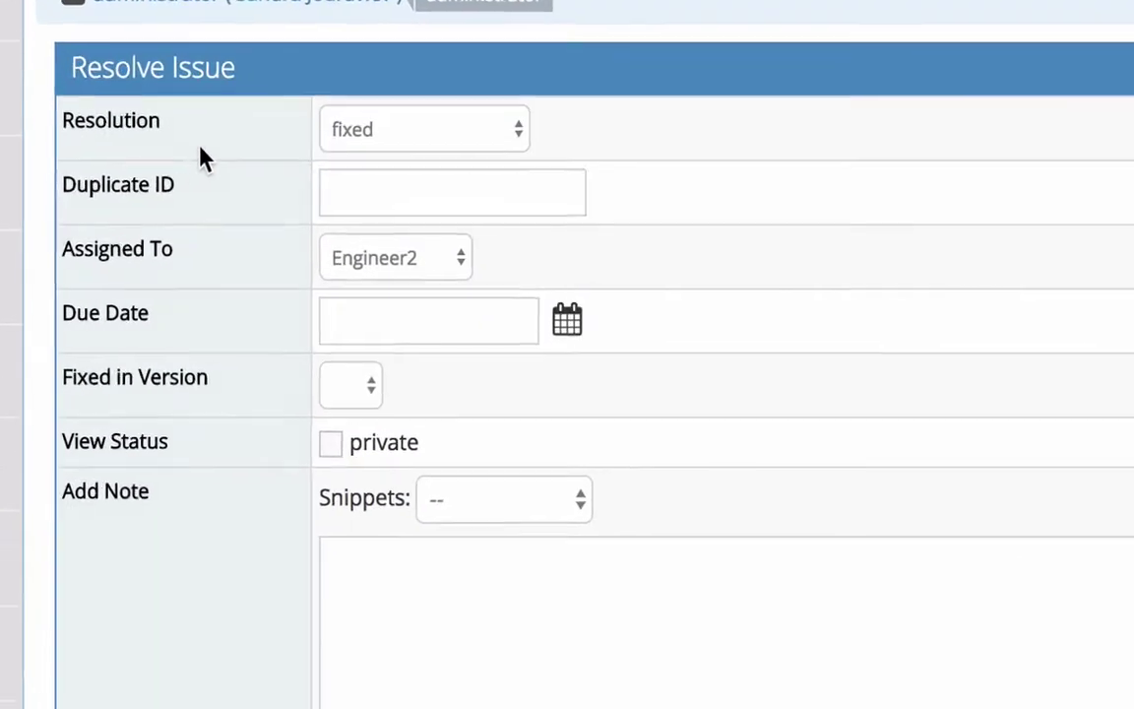
Review the resolution options, keep the resolution as fixed, and set Fixed in Version to 1.1.
left_click(372, 133)
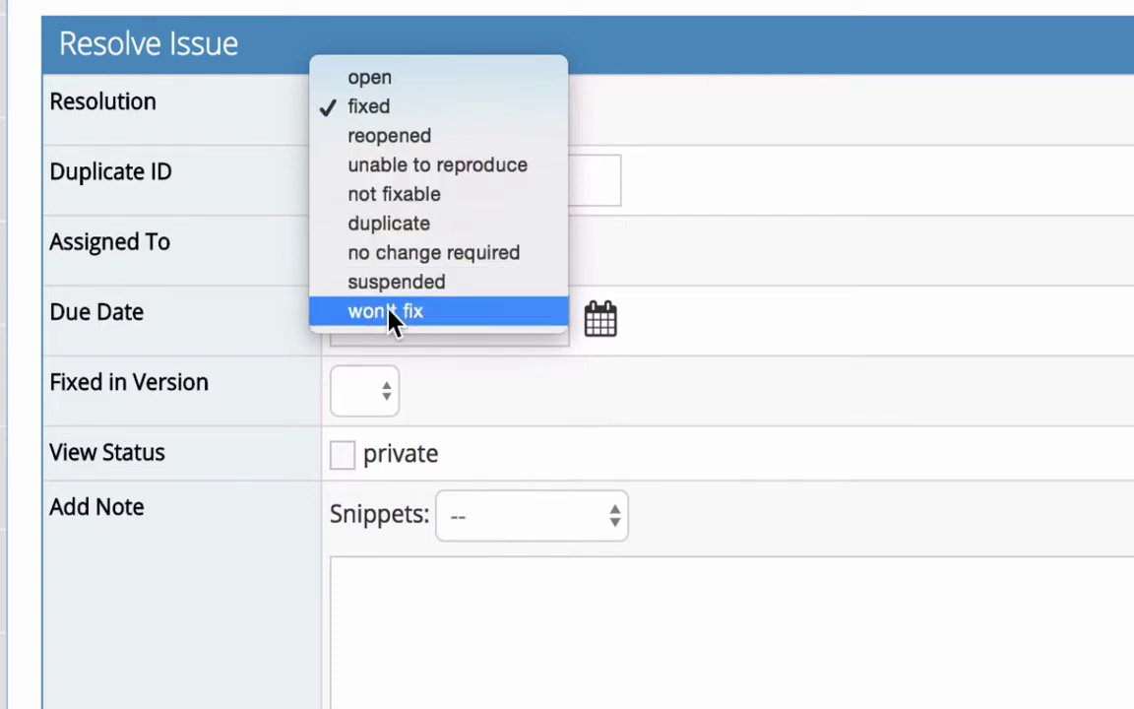
left_click(241, 197)
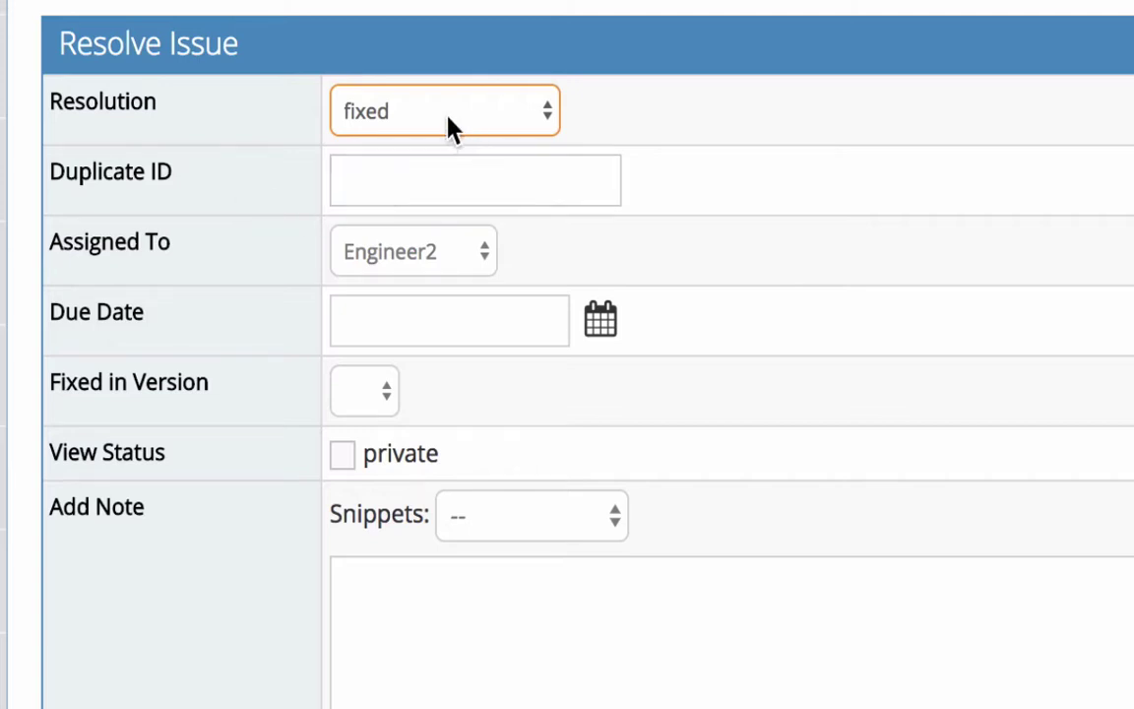
left_click(371, 407)
left_click(371, 452)
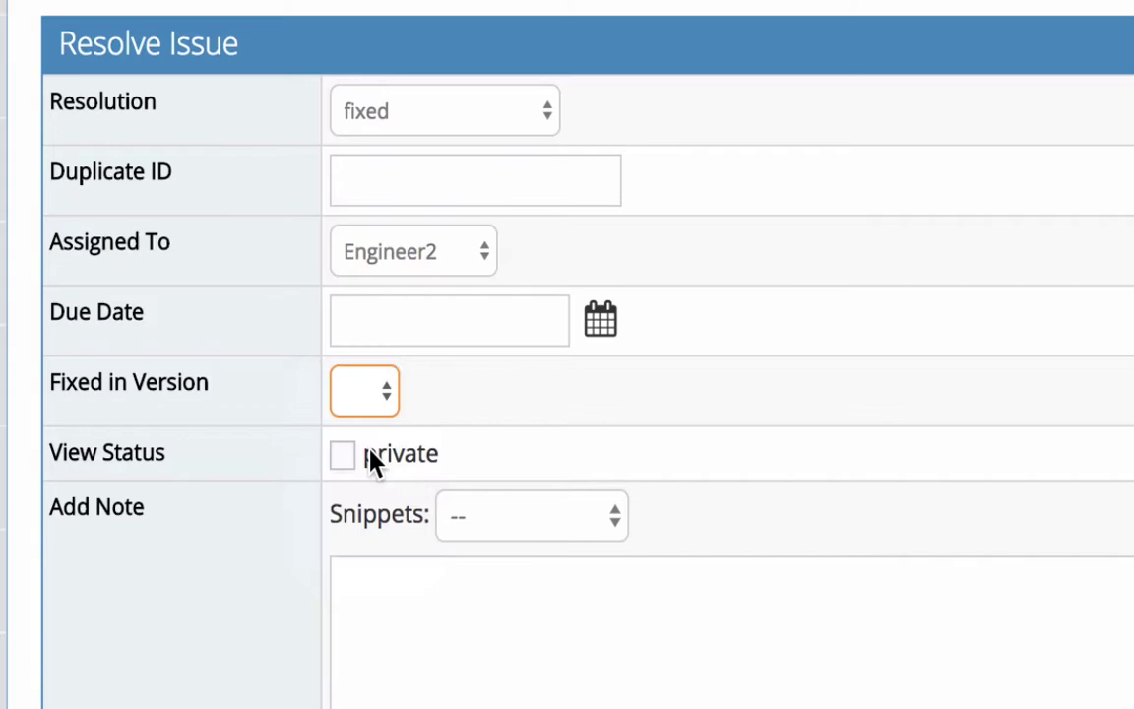
Add the note "all done. looks great!" and submit the resolution of the issue.
left_click(472, 652)
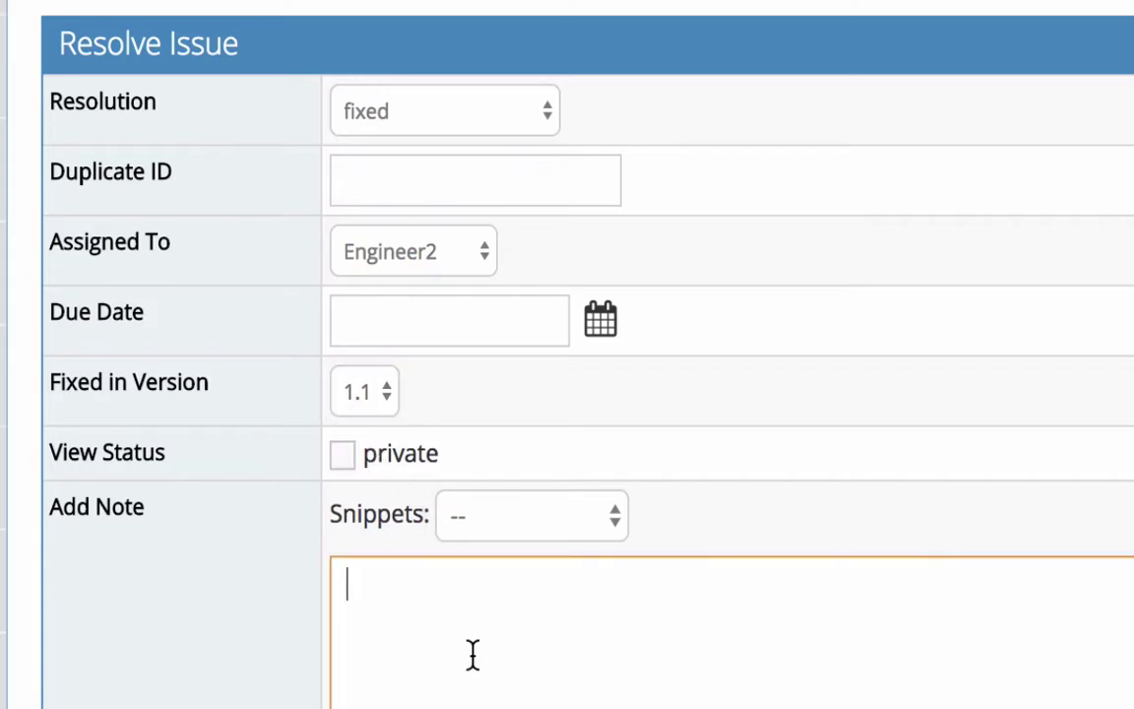
type("all ldone")
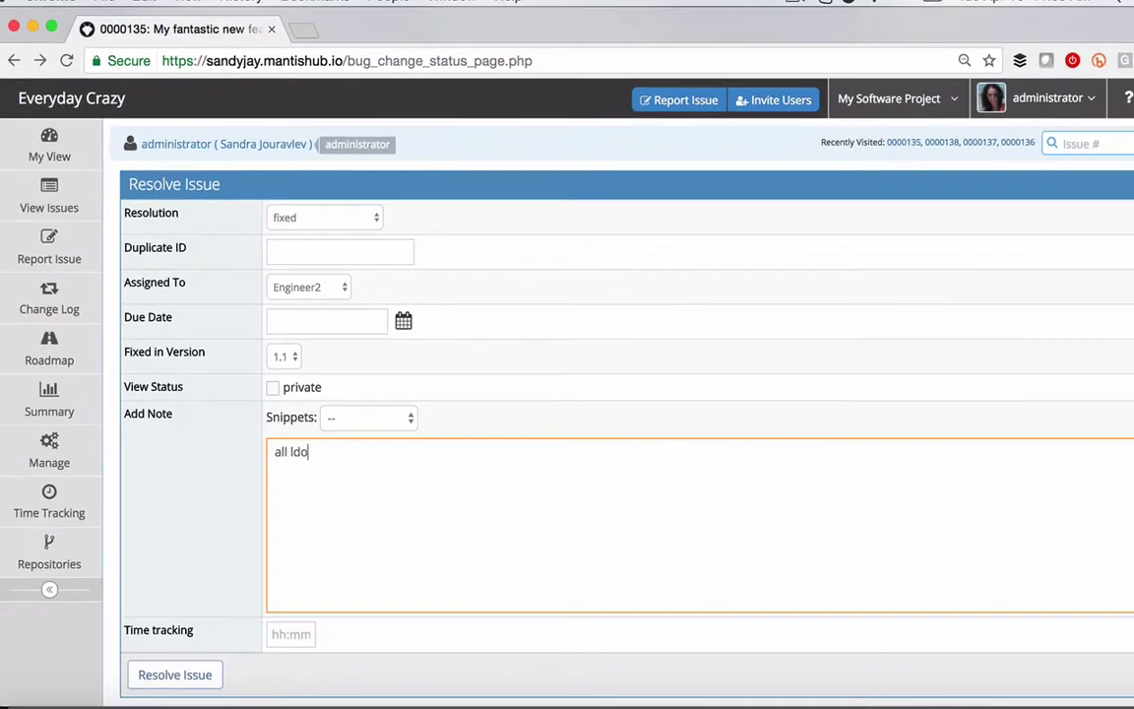
key("BackSpace")
key("BackSpace")
key("BackSpace")
key("BackSpace")
key("BackSpace")
type("done. I")
type("ooks great")
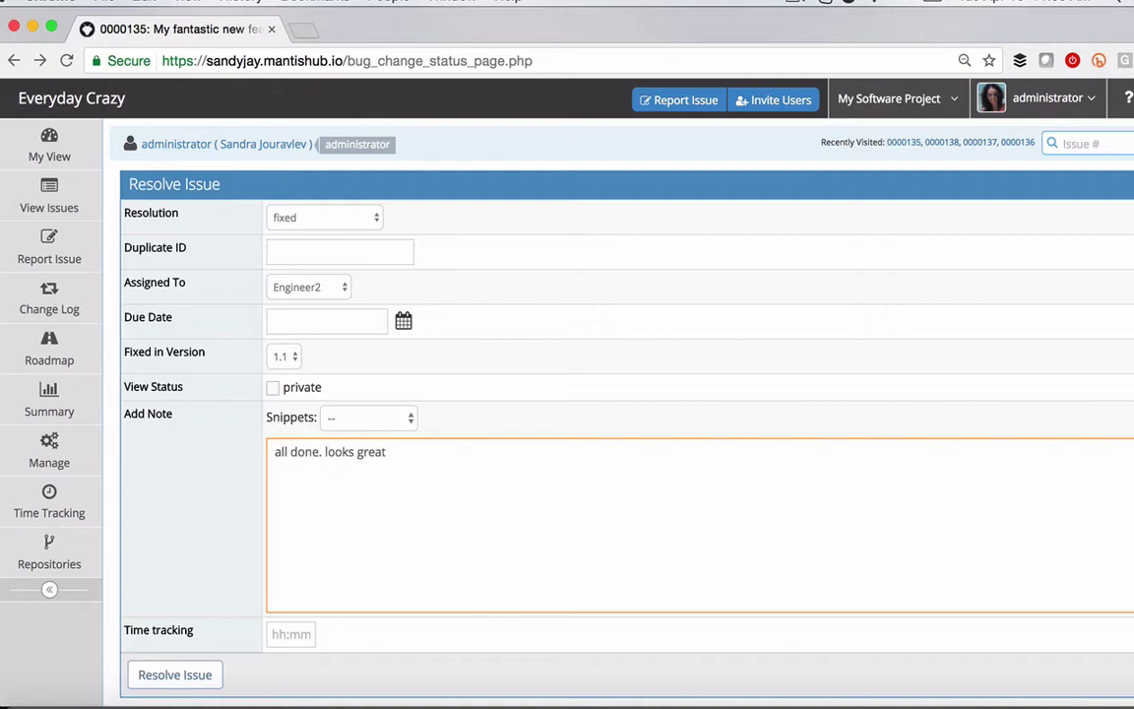
type("!")
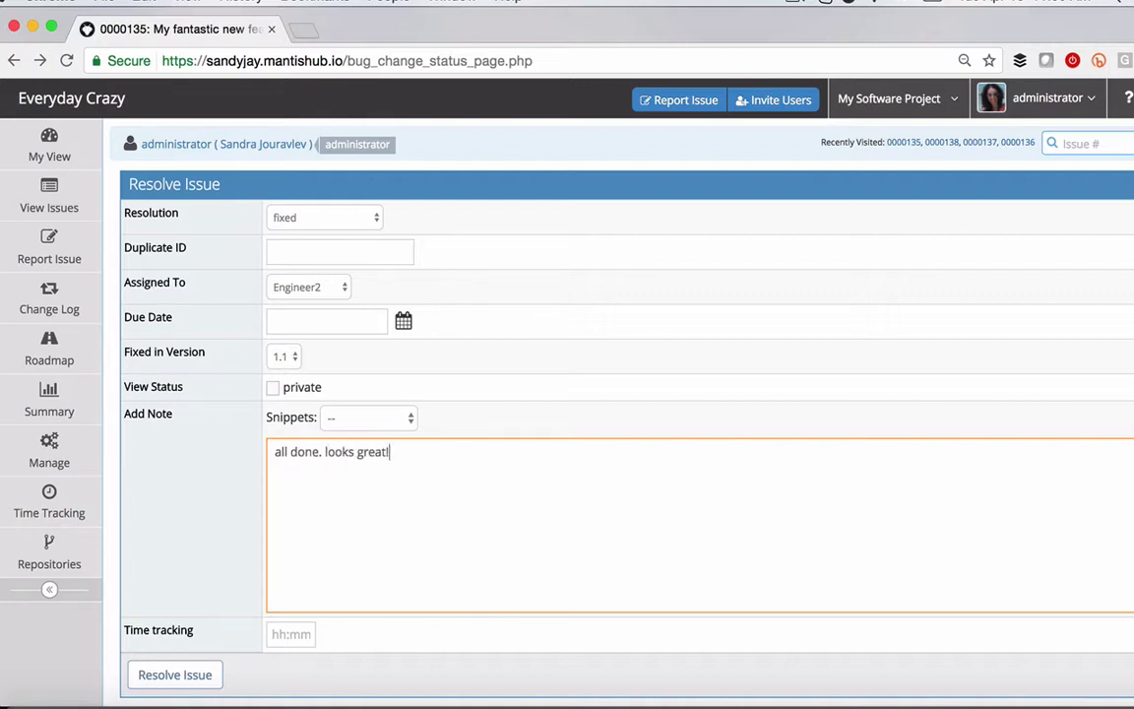
left_click(174, 677)
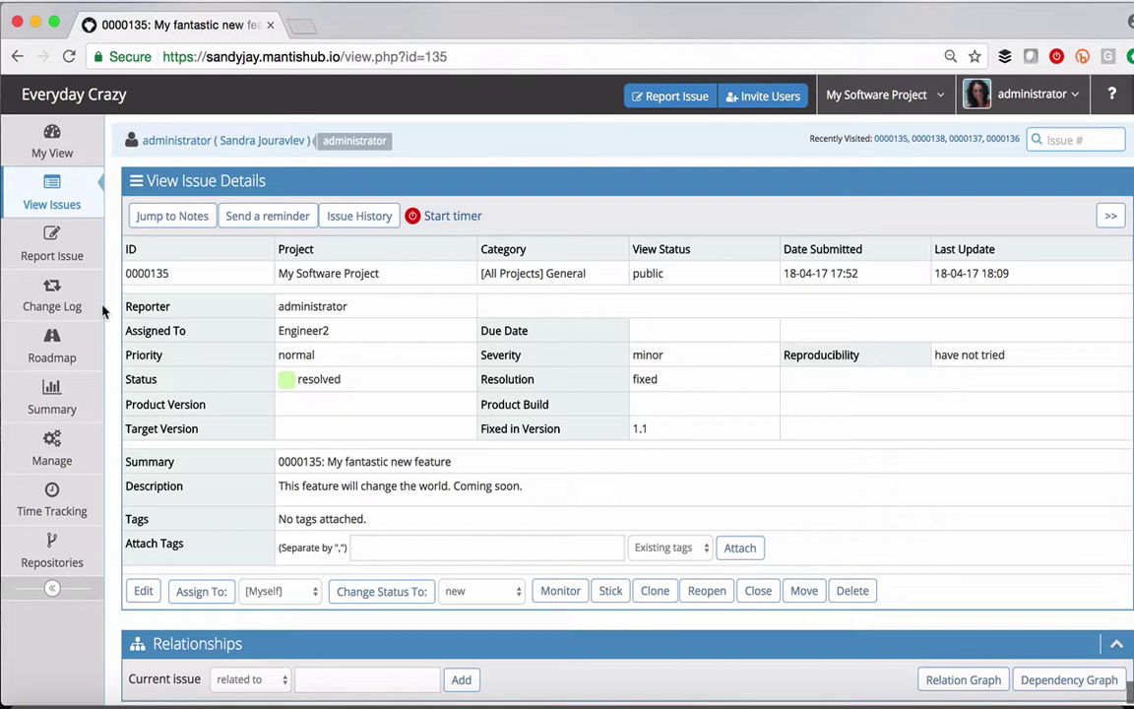
View the project's change log and open the "Major bug fix" issue from the issue list.
left_click(71, 308)
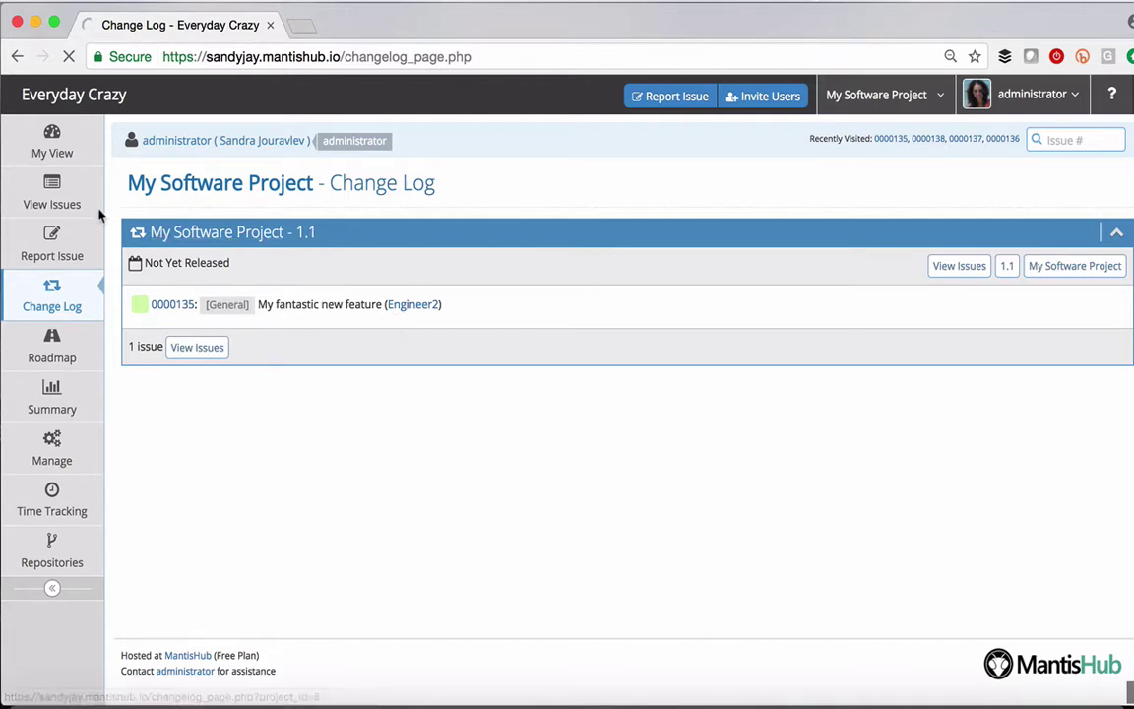
left_click(49, 190)
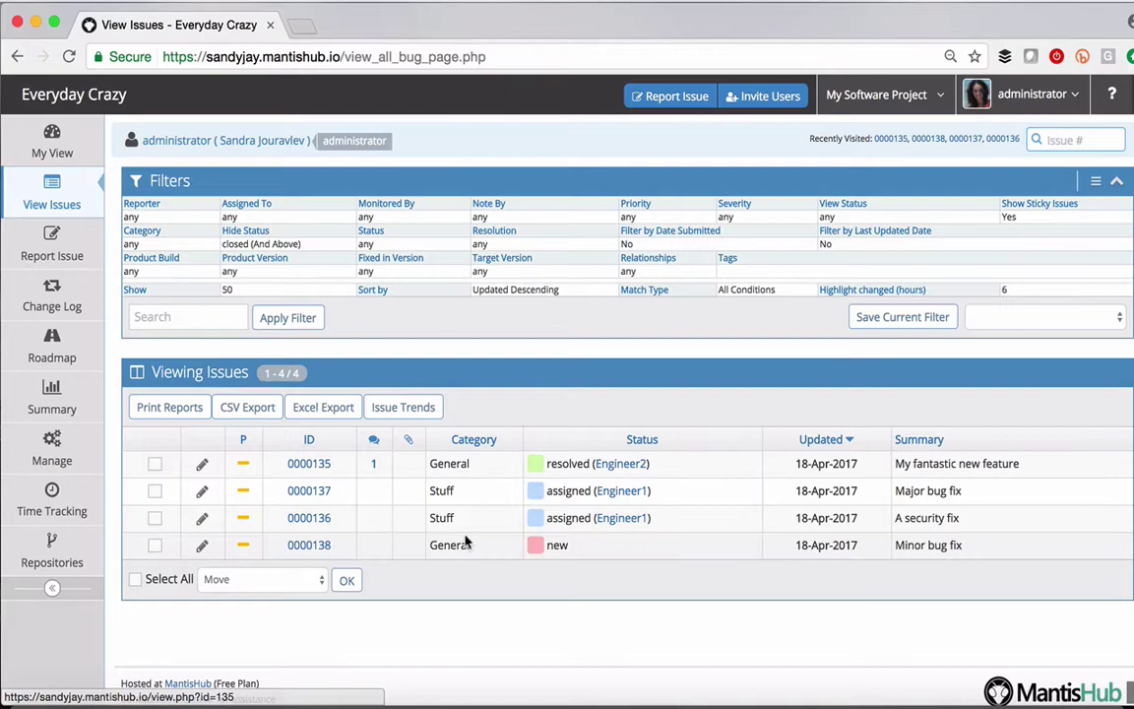
left_click(307, 495)
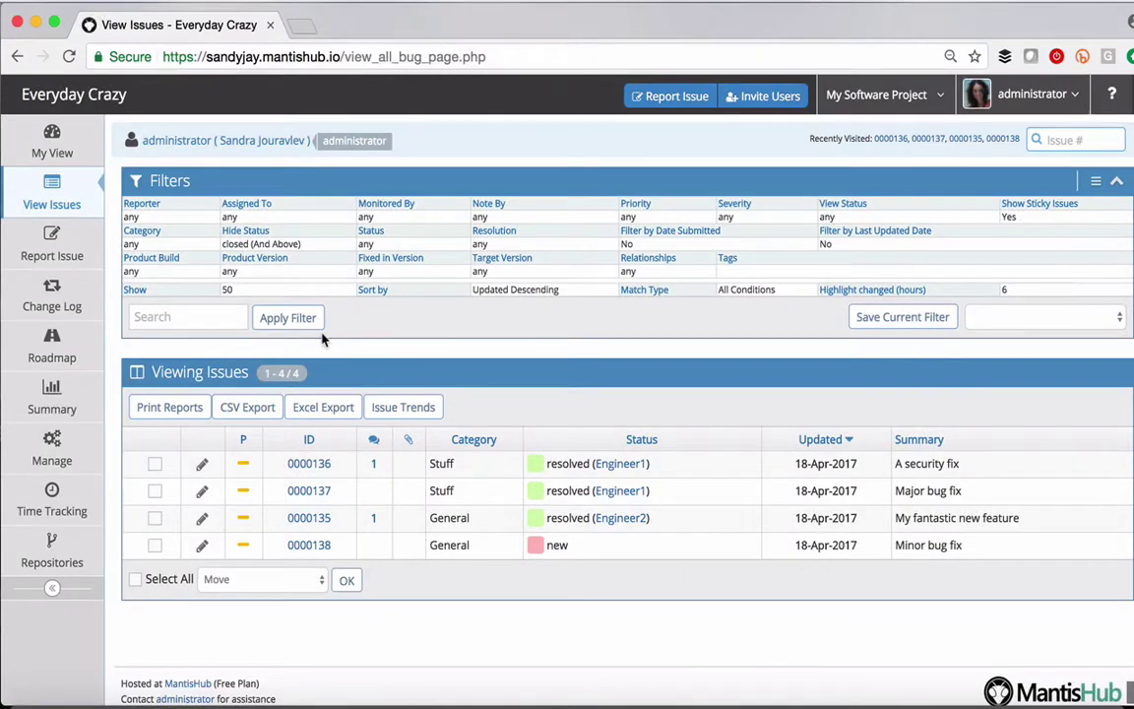
Examine the change log of My Software Project, switch to All Projects, and look through every project's change log.
left_click(52, 297)
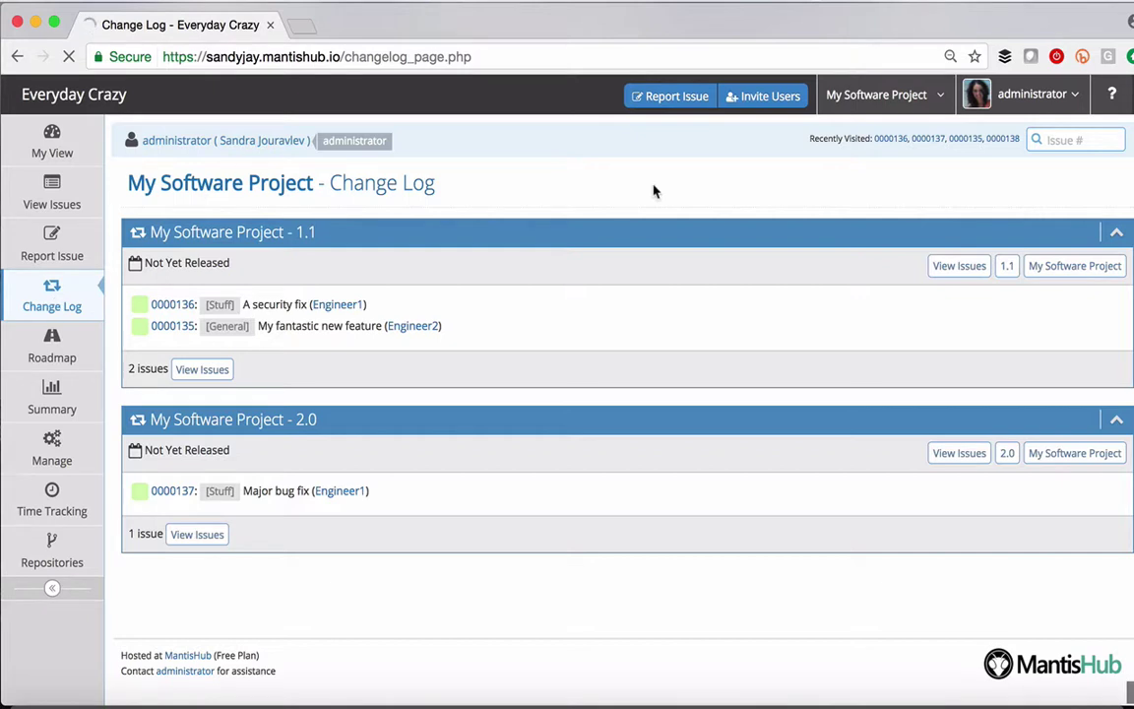
left_click(847, 95)
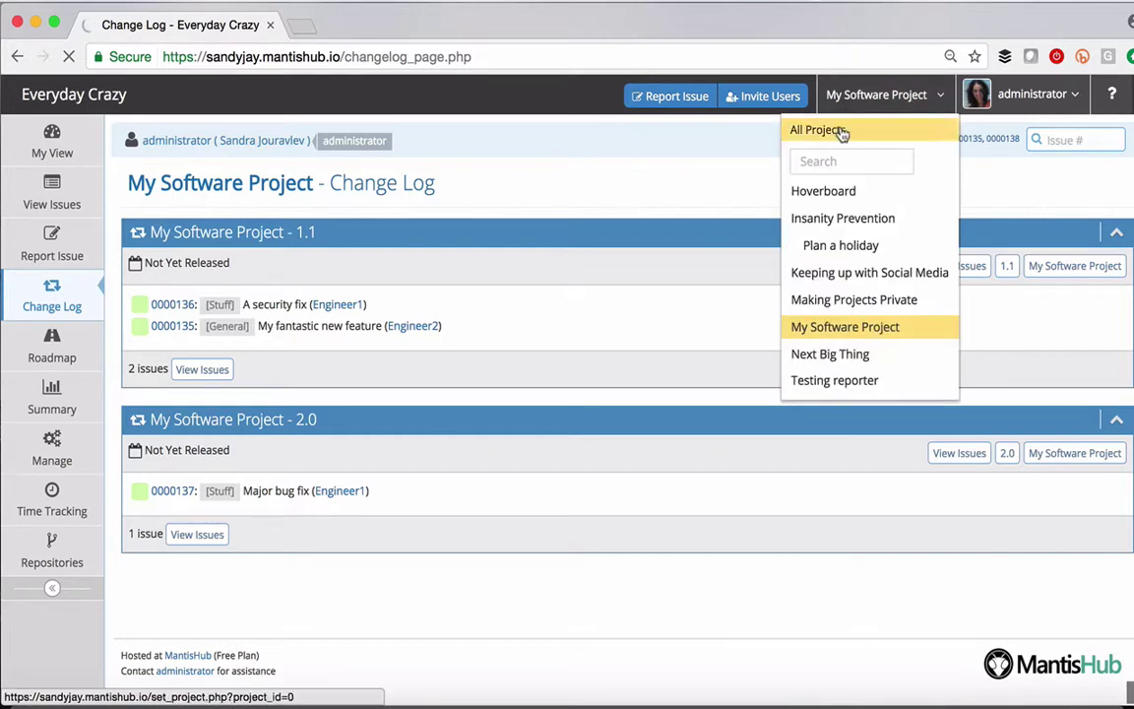
left_click(819, 130)
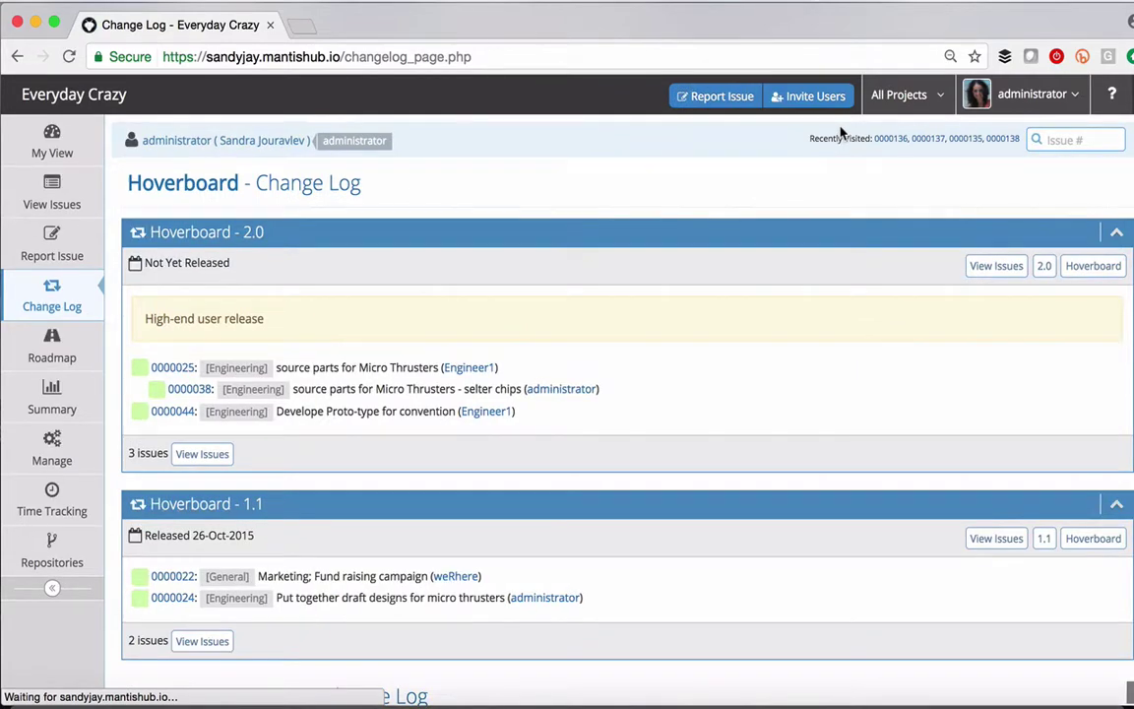
scroll(746, 372, "down", 8)
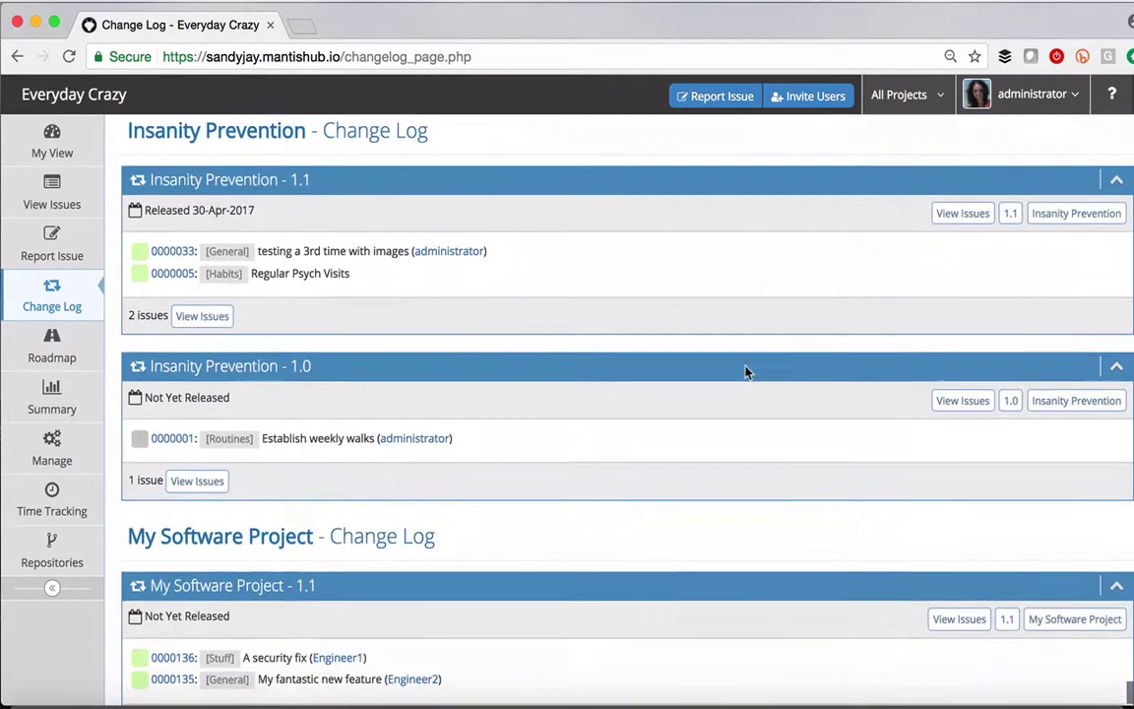
scroll(746, 372, "down", 4)
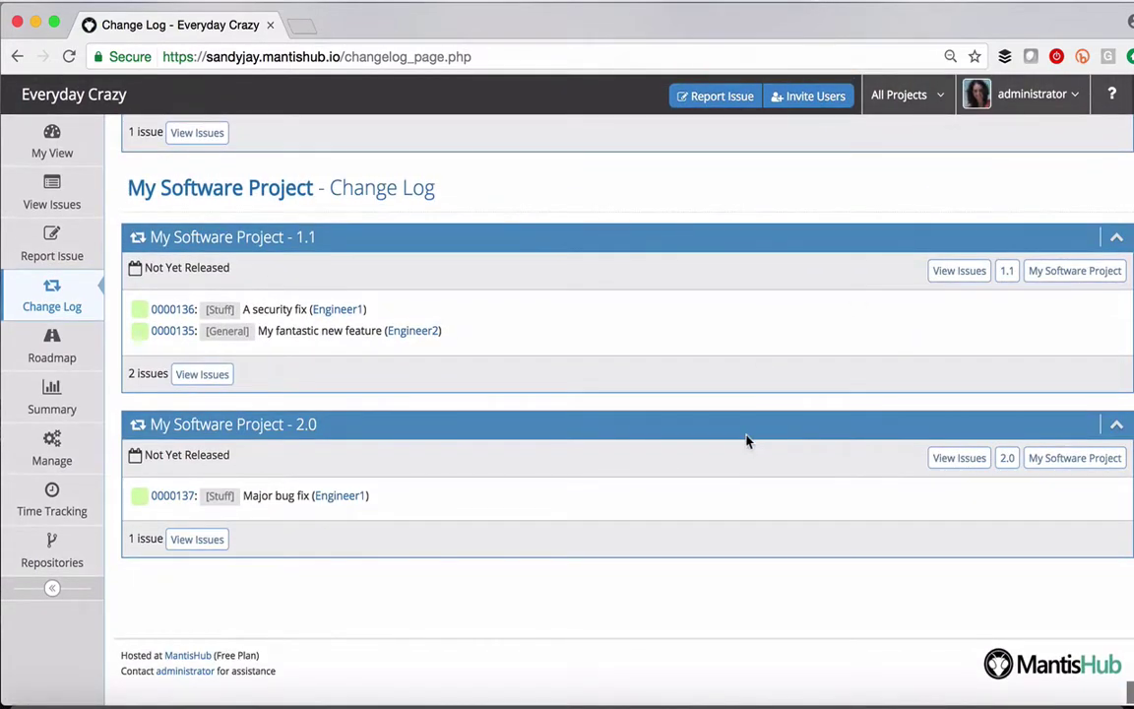
scroll(746, 441, "up", 12)
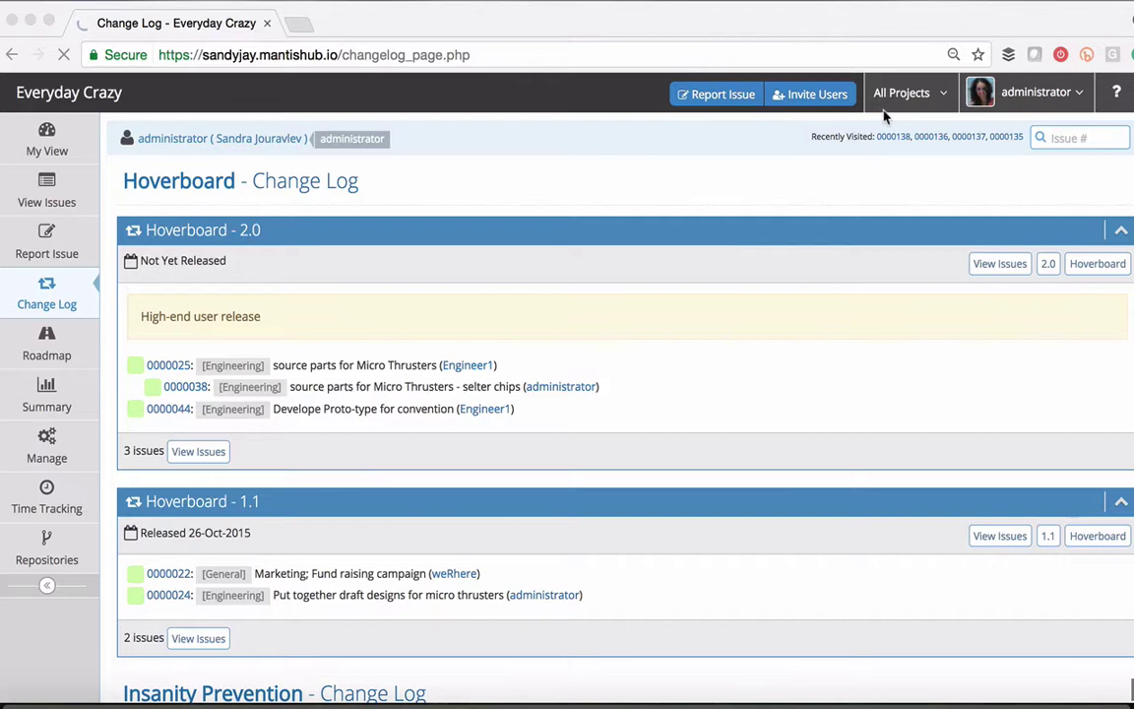
Show only version 3.0 in My Software Project's change log and open the list of that version's issues.
scroll(557, 537, "down", 1)
scroll(557, 539, "down", 8)
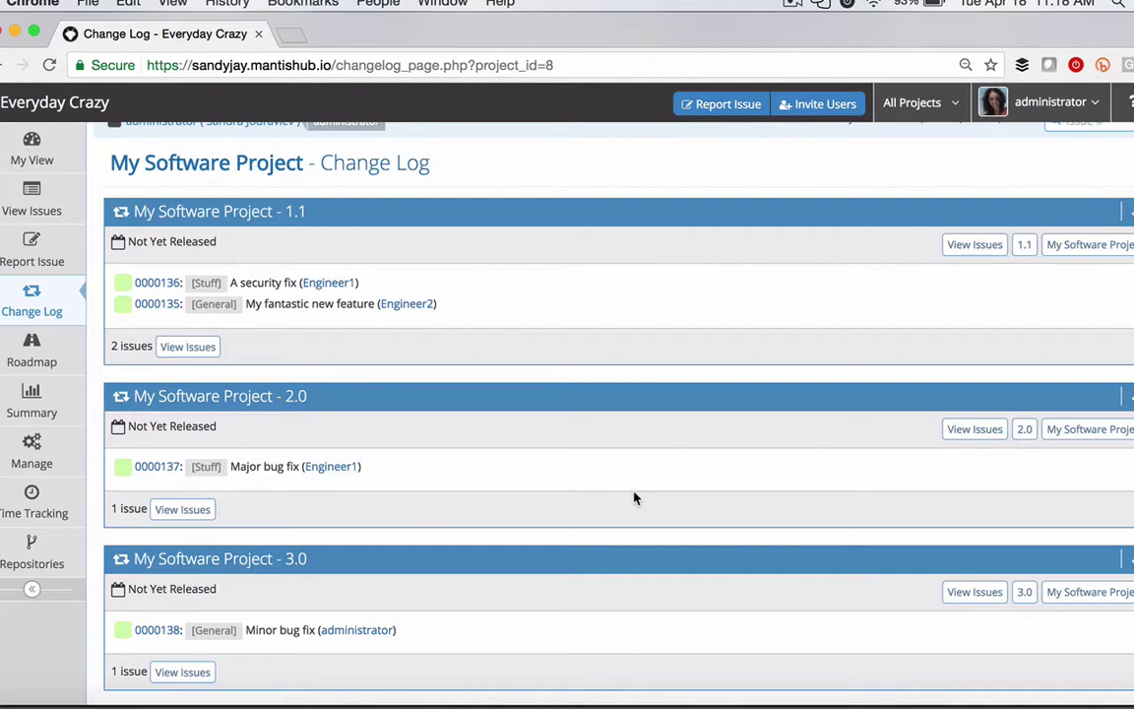
left_click(1024, 594)
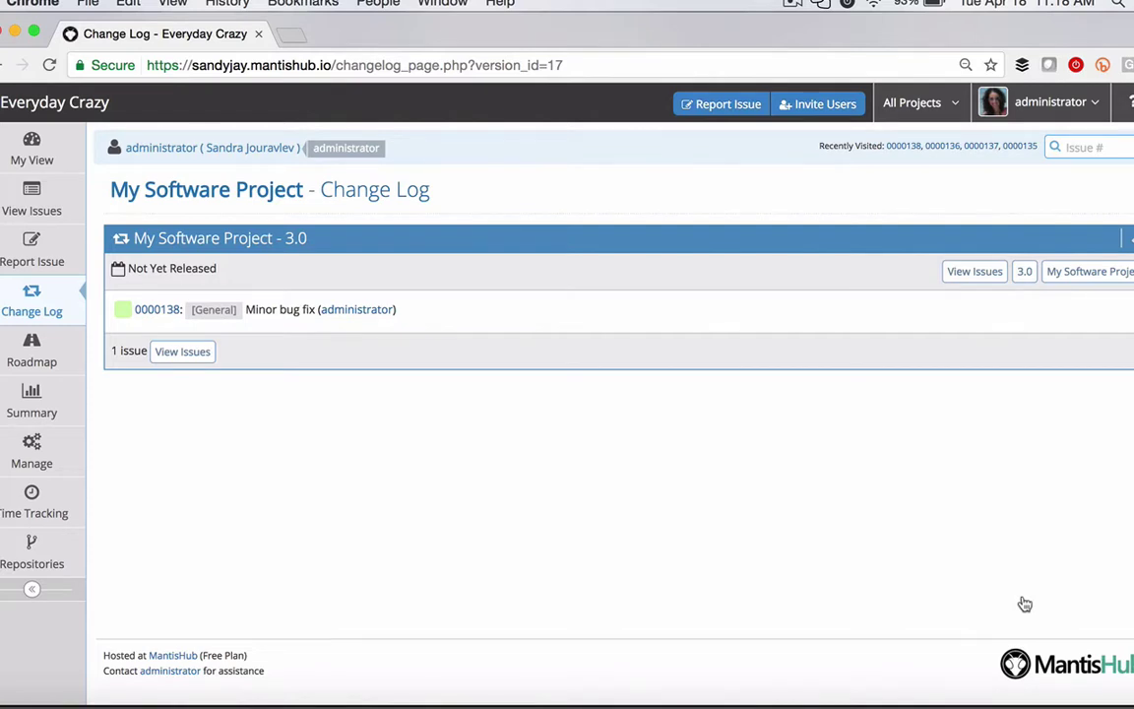
left_click(954, 273)
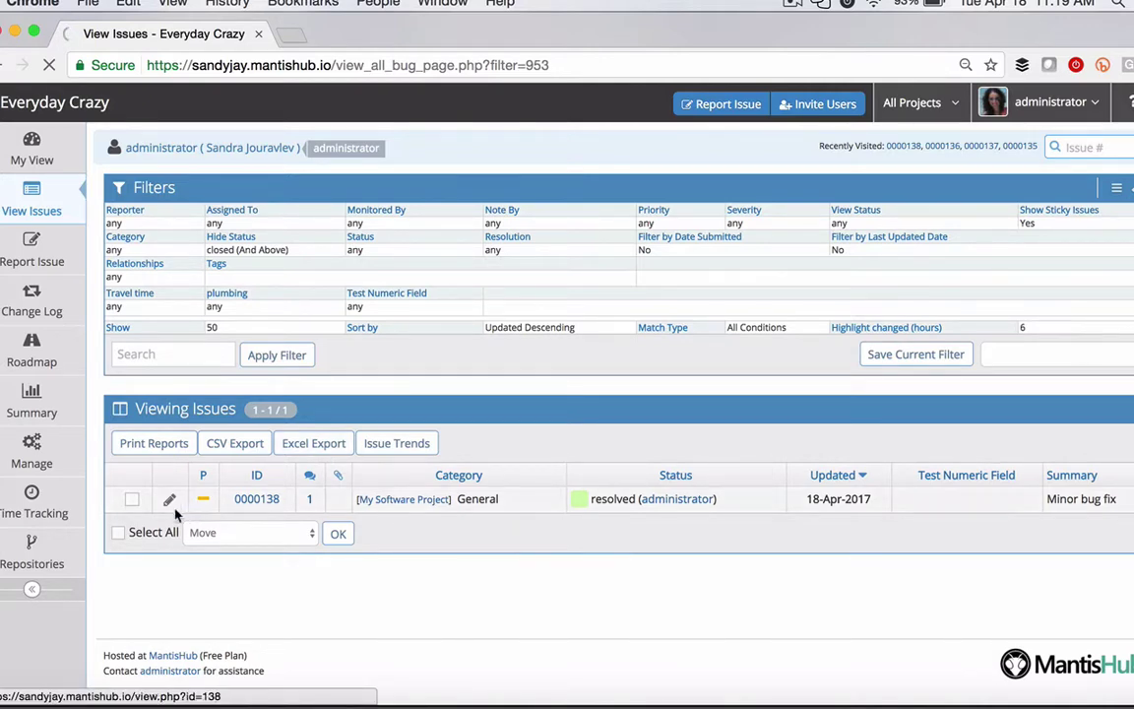
Select all listed issues, review the available bulk actions without applying one, and return to the change log of all projects.
left_click(117, 532)
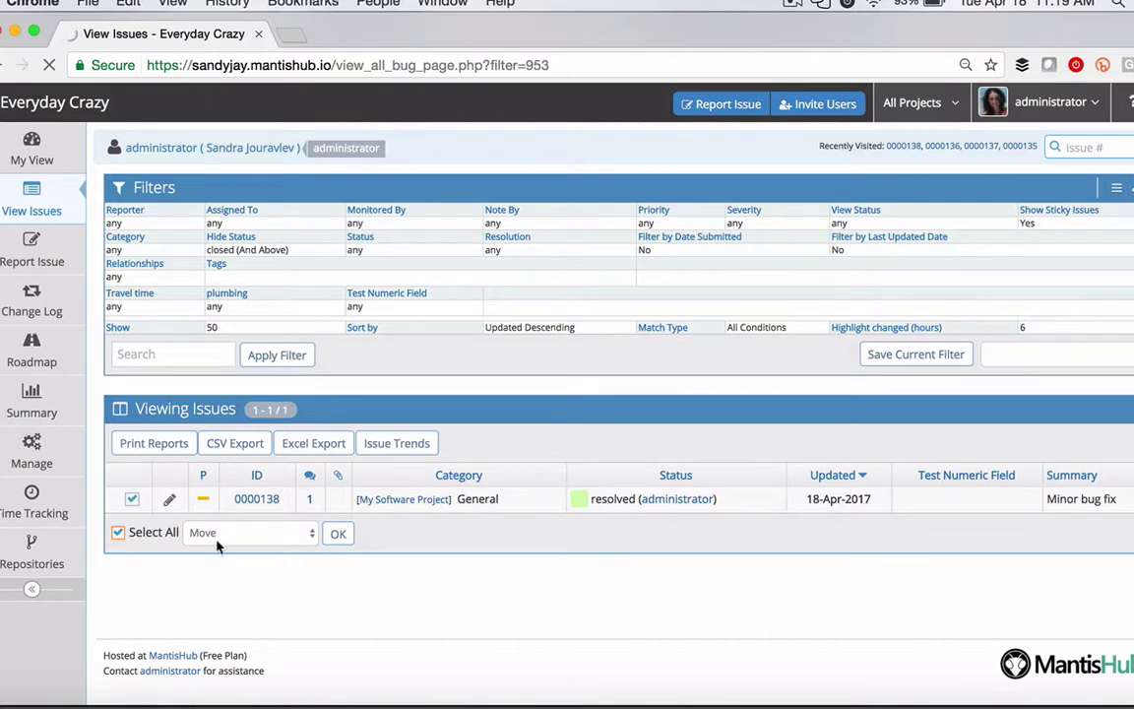
left_click(224, 533)
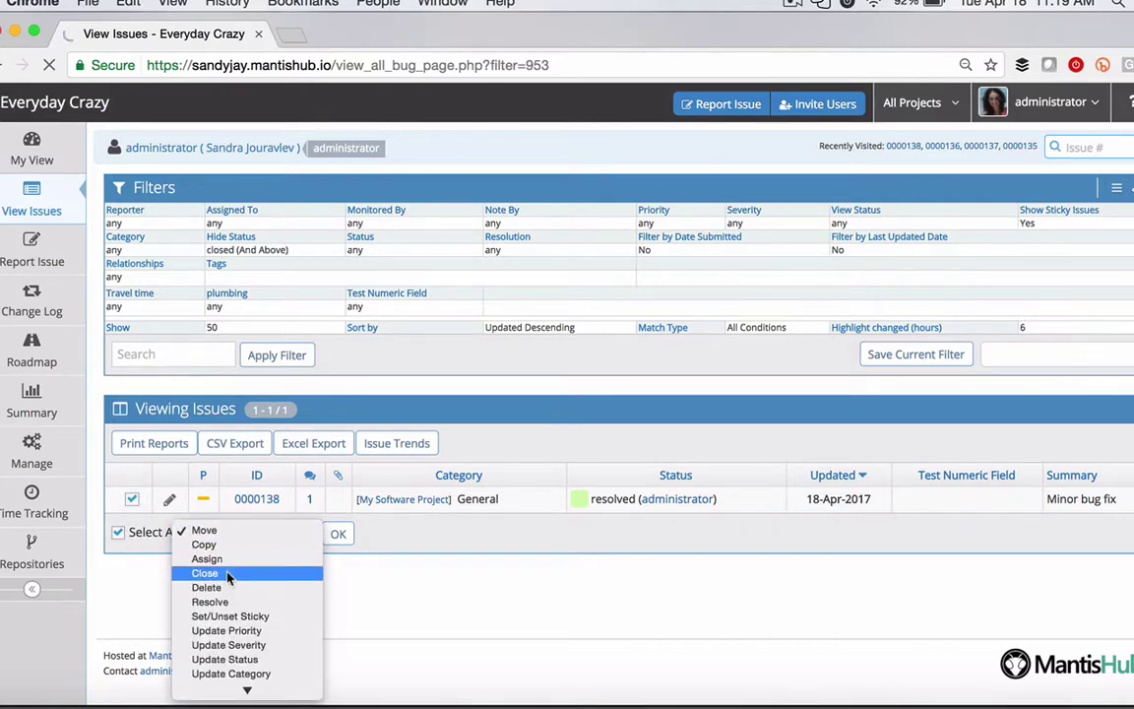
left_click(500, 578)
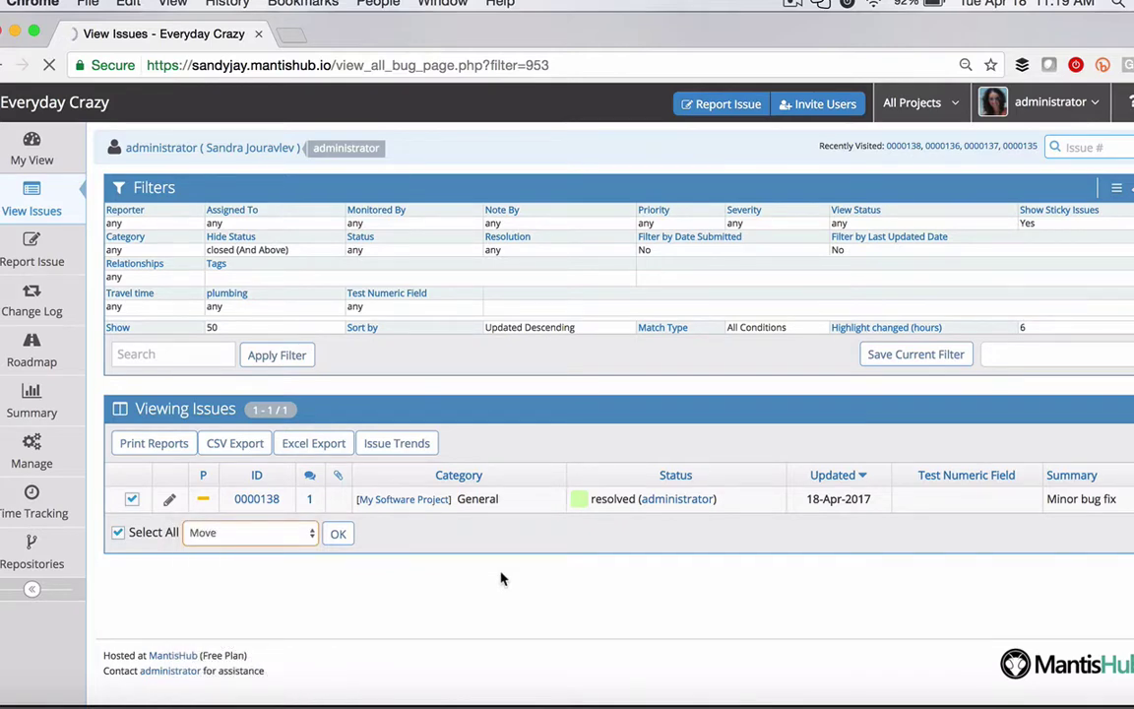
left_click(54, 299)
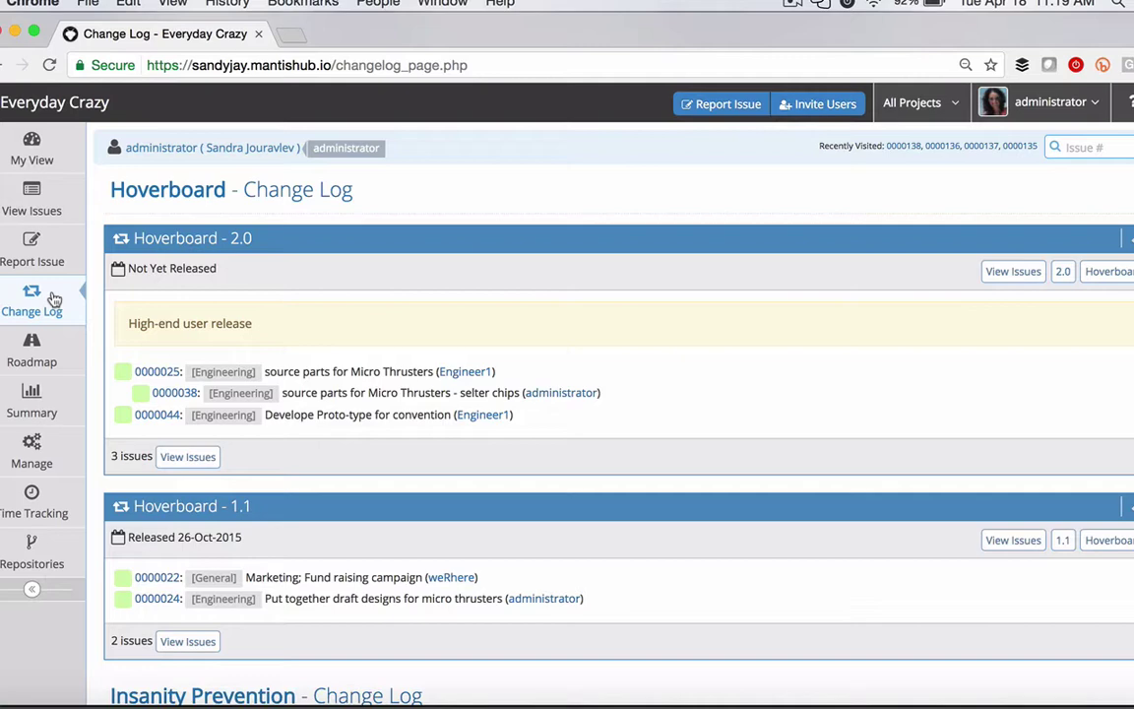